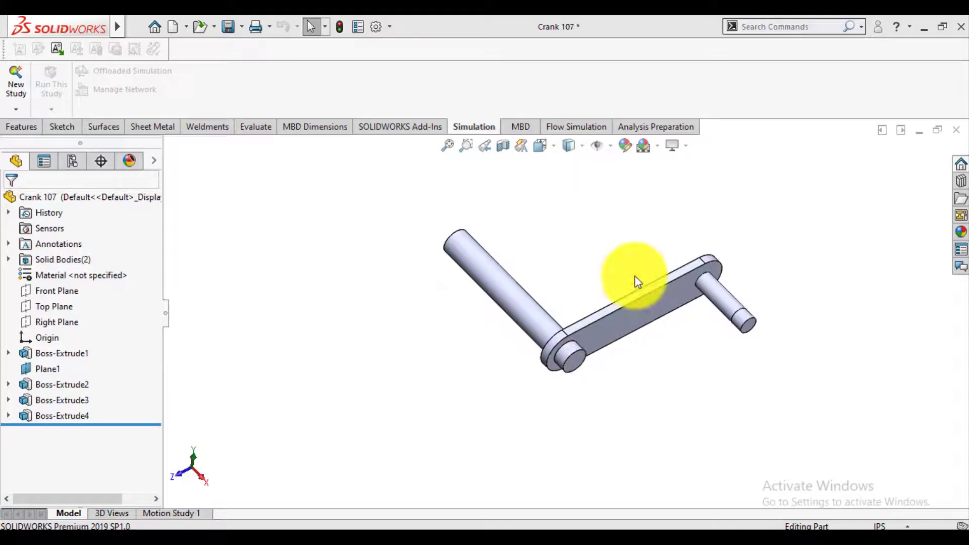
# Step: Orbit the Crank 107 model to a new viewing angle
pyautogui.moveTo(638, 282)
pyautogui.mouseDown(button='middle')
pyautogui.moveTo(576, 286)
pyautogui.moveTo(552, 271)
pyautogui.mouseUp(button='middle')
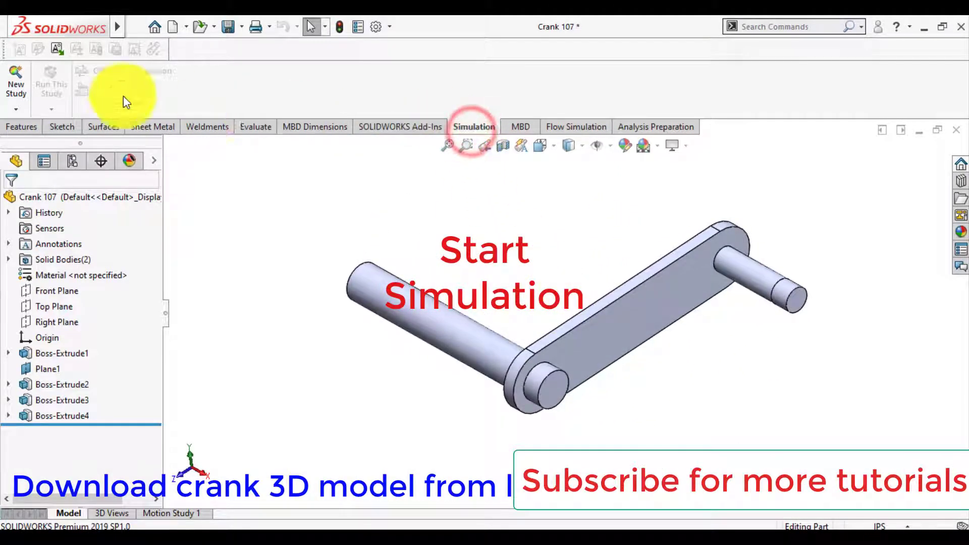
# Step: Create a Static study, renaming the default Static 1 to 'Crank Simulation'
pyautogui.click(17, 83)
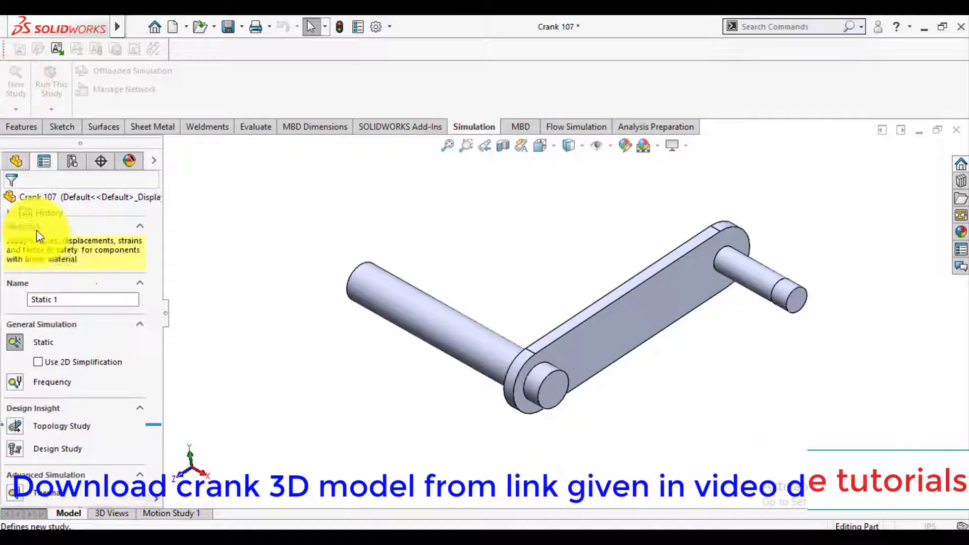
pyautogui.click(63, 300)
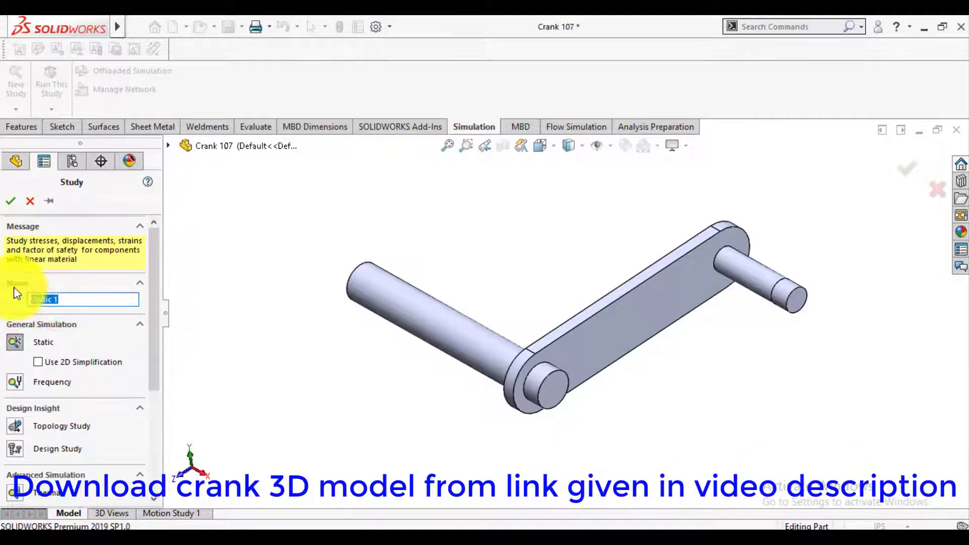
pyautogui.write('Crank S')
pyautogui.write('imul')
pyautogui.write('ation')
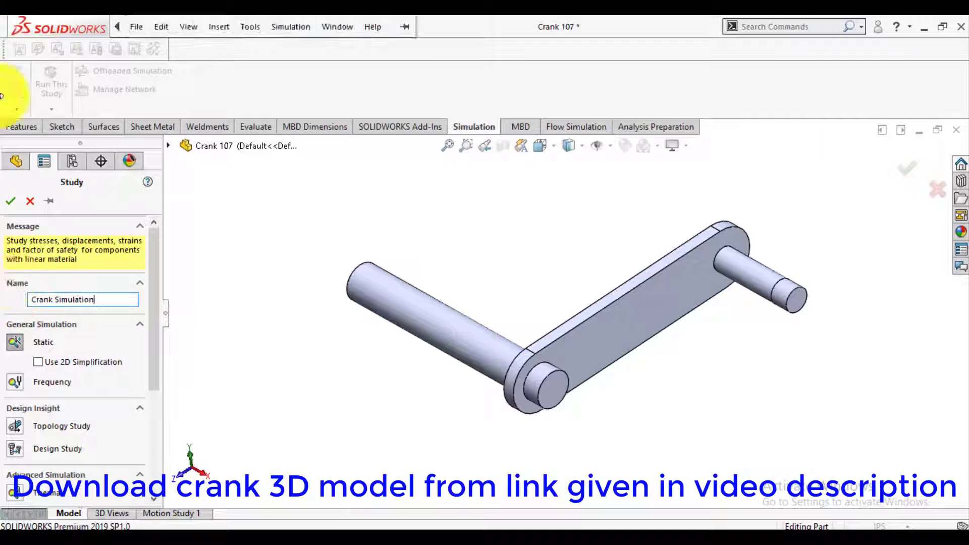
pyautogui.click(11, 200)
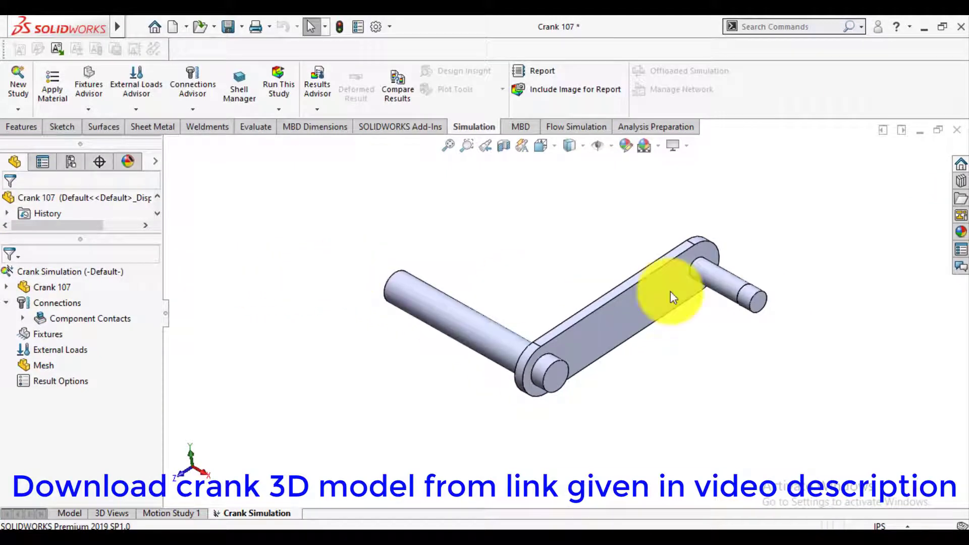
# Step: Apply Plain Carbon Steel to all Crank 107 bodies and expand Component Contacts
pyautogui.scroll(-3, 671, 297)
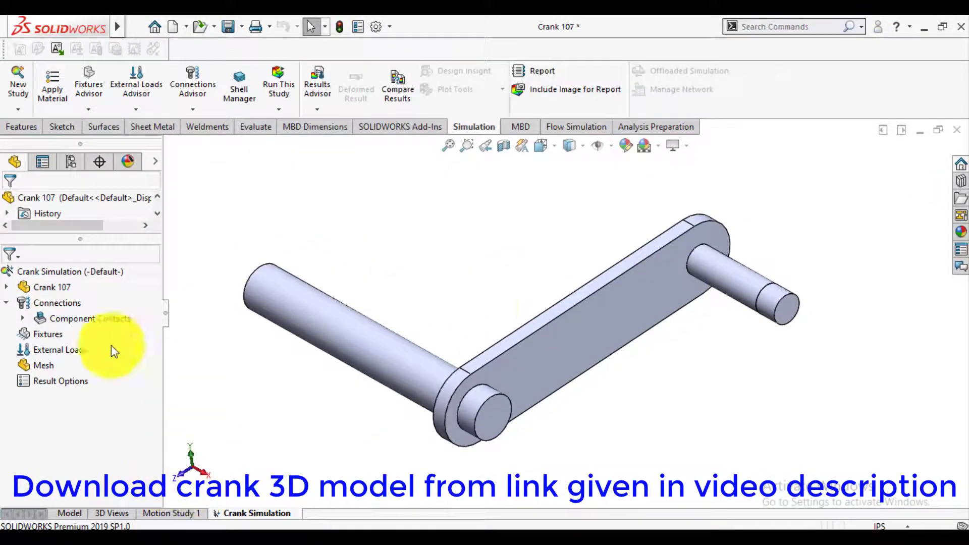
pyautogui.rightClick(60, 289)
pyautogui.moveTo(145, 316)
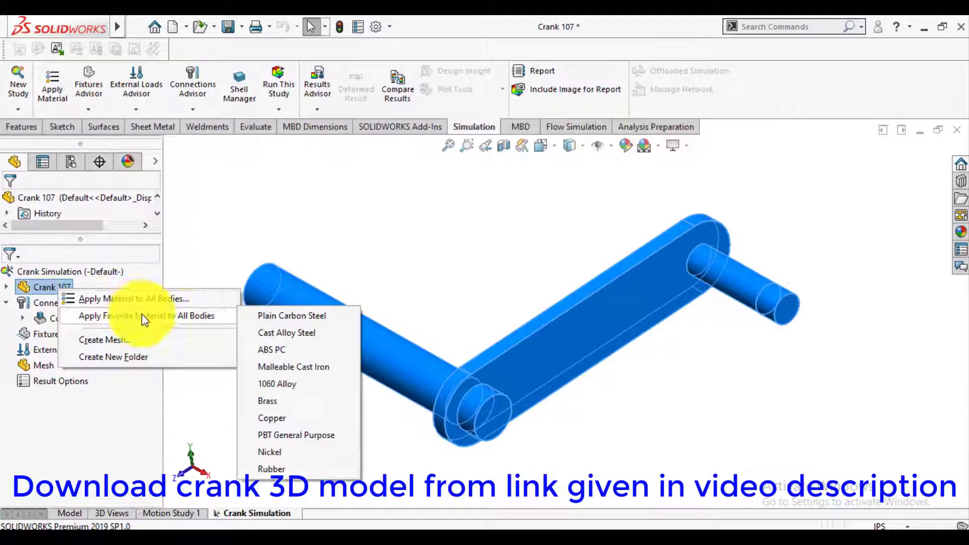
pyautogui.click(283, 314)
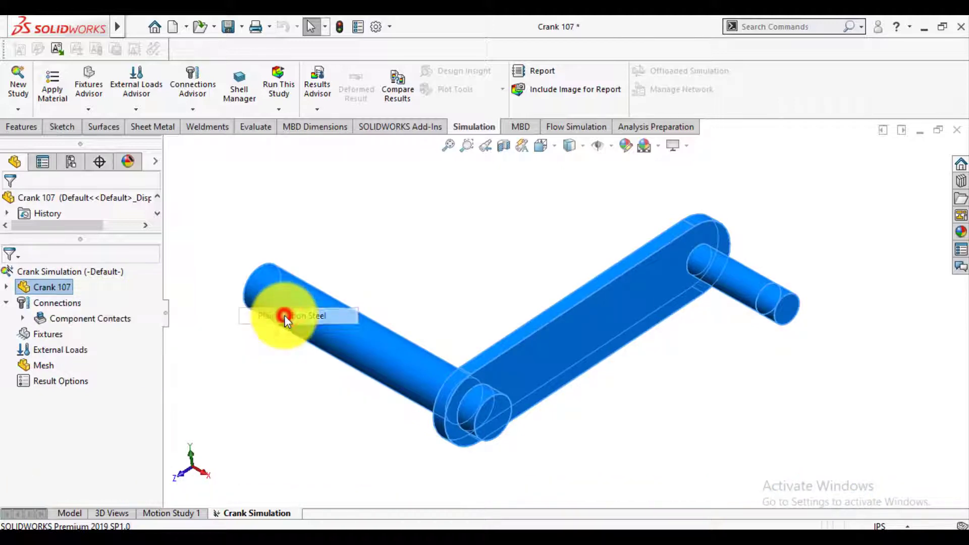
pyautogui.click(241, 373)
pyautogui.click(22, 318)
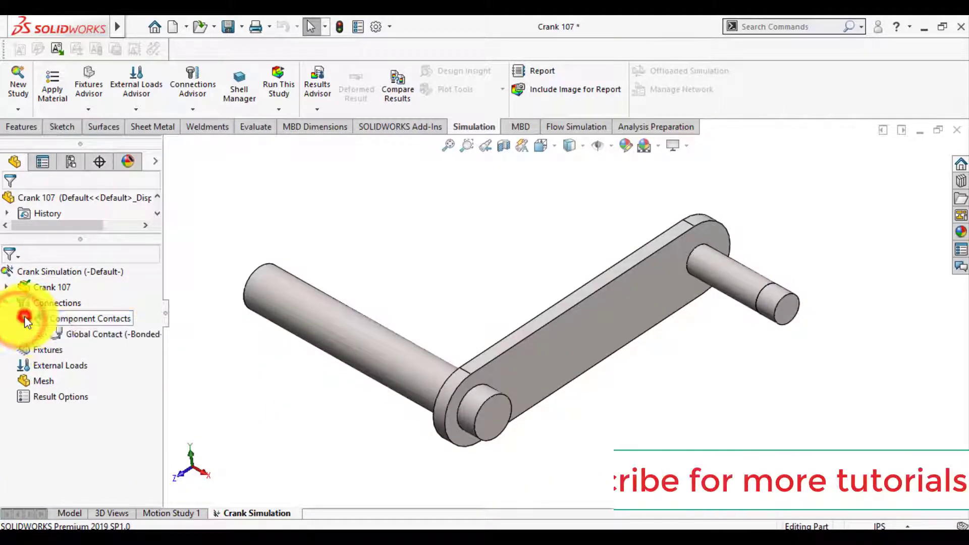
# Step: Add a Fixed Geometry fixture (Fixed-1) on the long shaft's end face
pyautogui.click(80, 339)
pyautogui.click(250, 395)
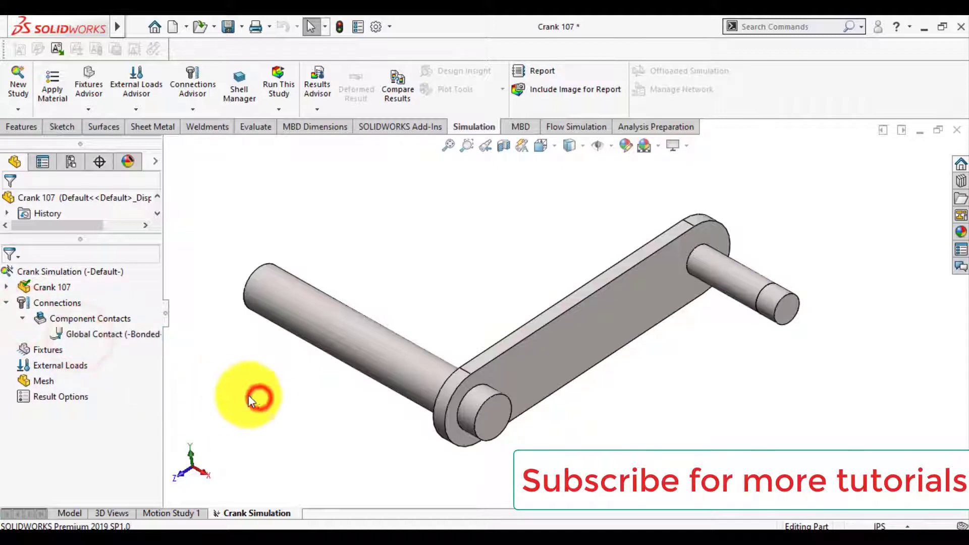
pyautogui.rightClick(52, 351)
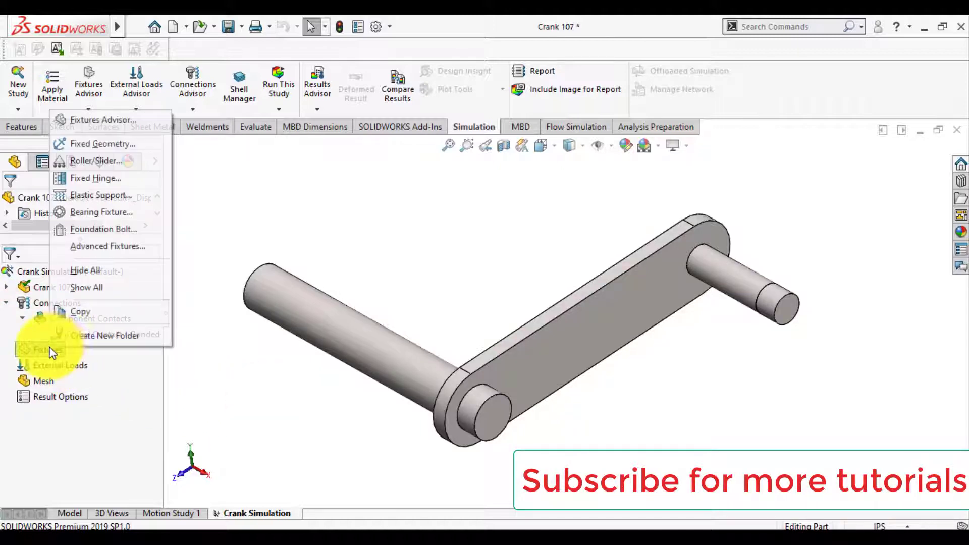
pyautogui.click(101, 145)
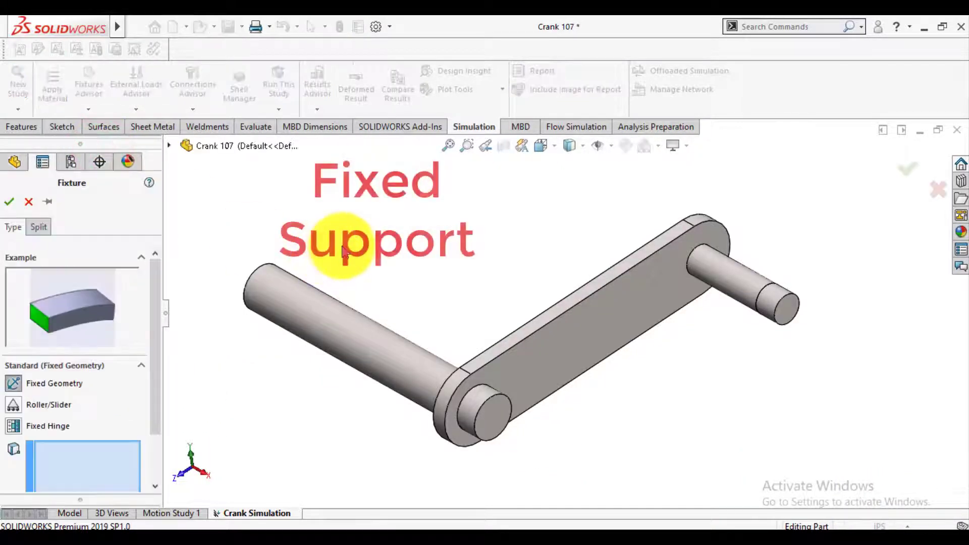
pyautogui.moveTo(366, 250); pyautogui.dragTo(411, 301, button='middle')
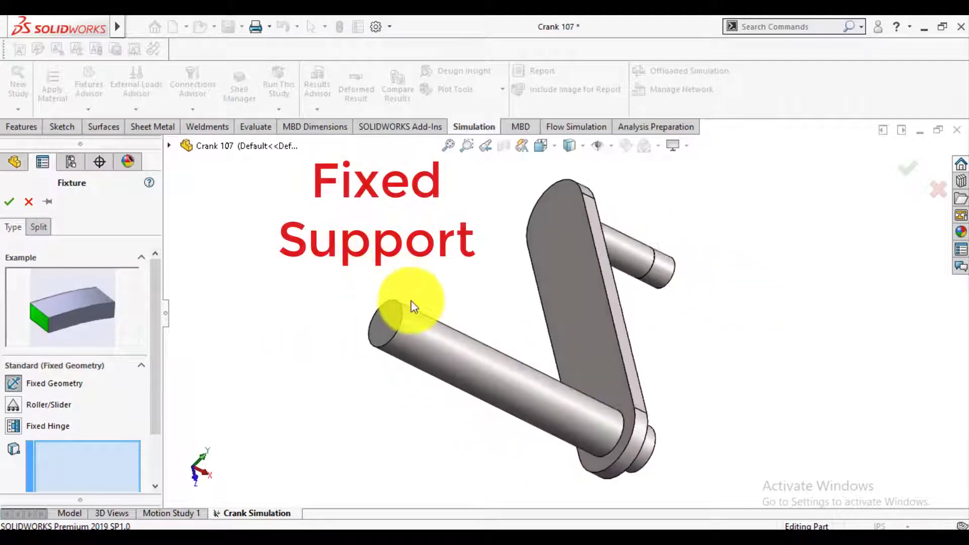
pyautogui.click(379, 325)
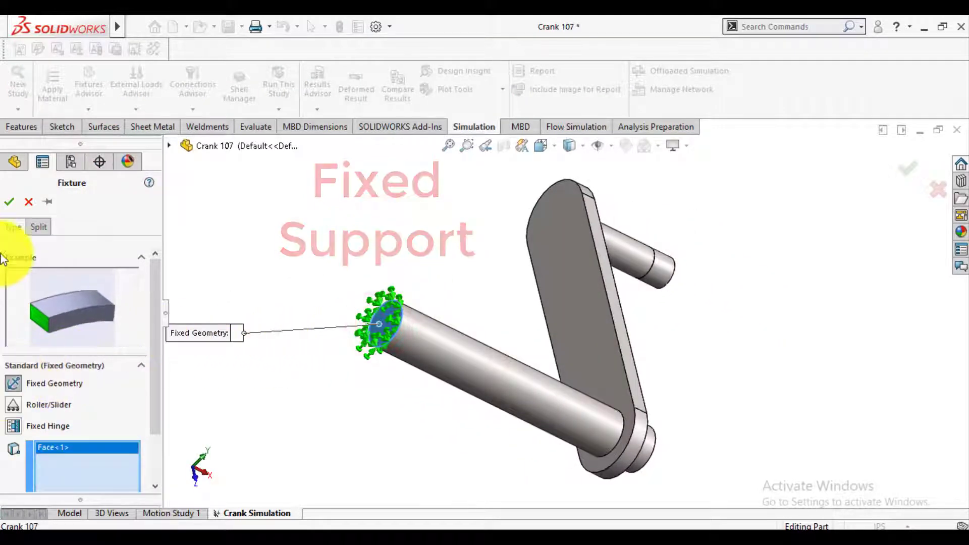
pyautogui.click(9, 201)
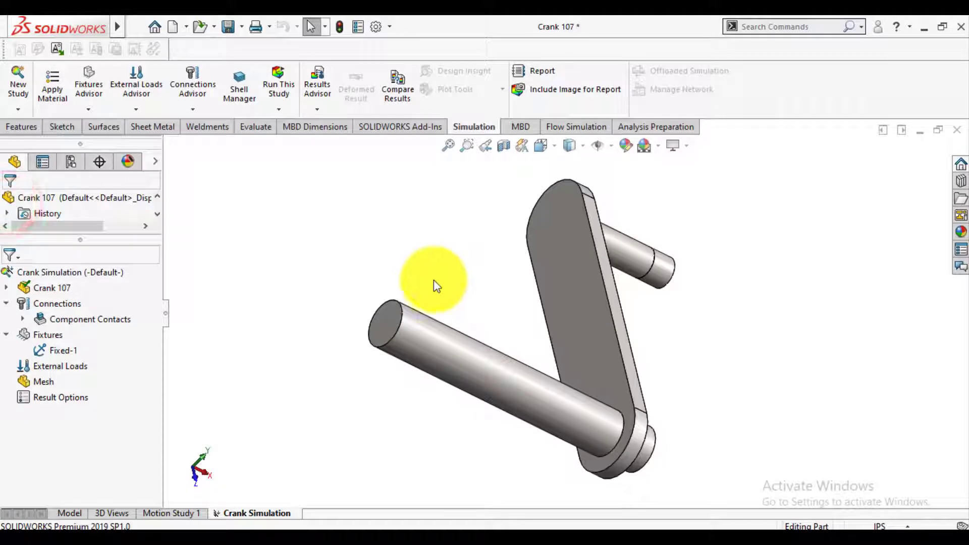
pyautogui.moveTo(437, 286); pyautogui.dragTo(371, 266, button='middle')
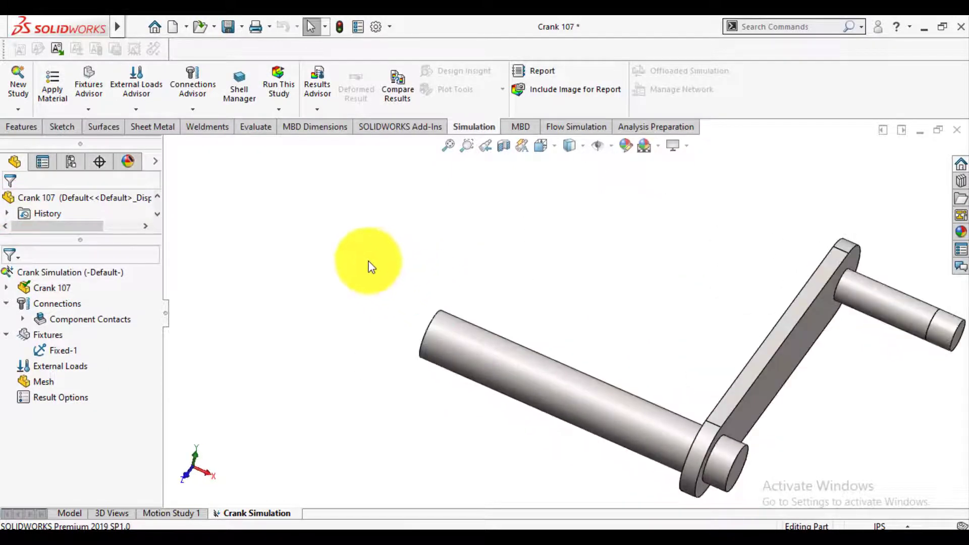
pyautogui.scroll(3, 555, 323)
pyautogui.scroll(-1, 727, 364)
pyautogui.scroll(-1, 631, 333)
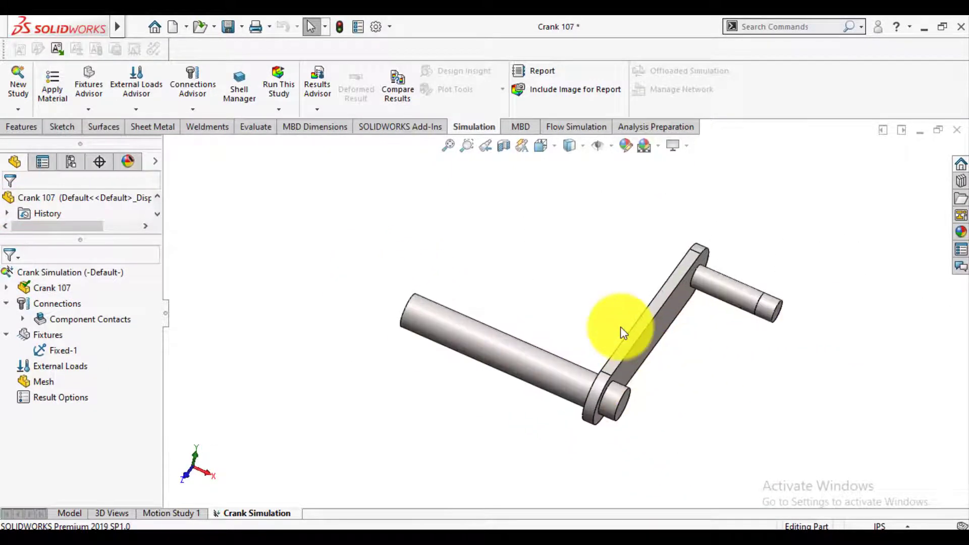
# Step: Start a force load on the short pin's end edge using English (IPS) units
pyautogui.rightClick(44, 366)
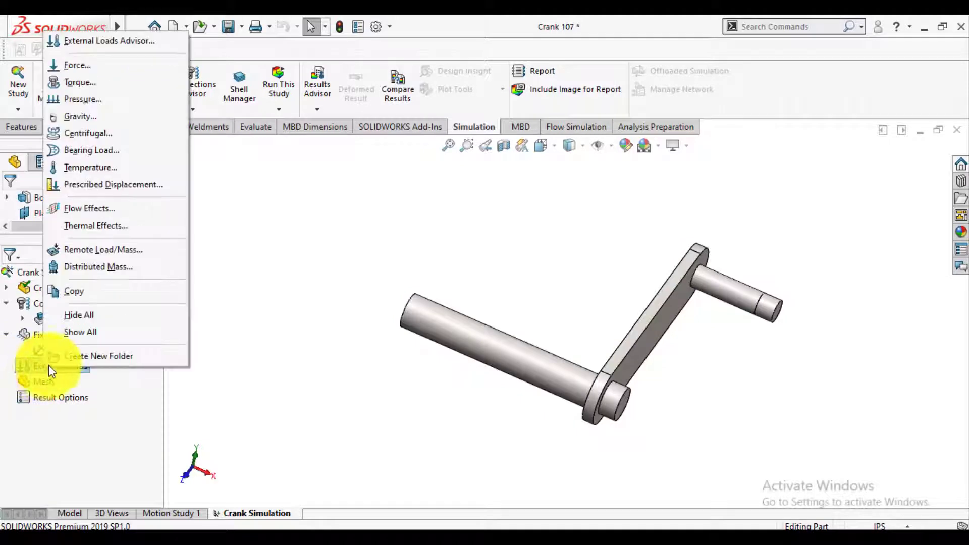
pyautogui.click(72, 67)
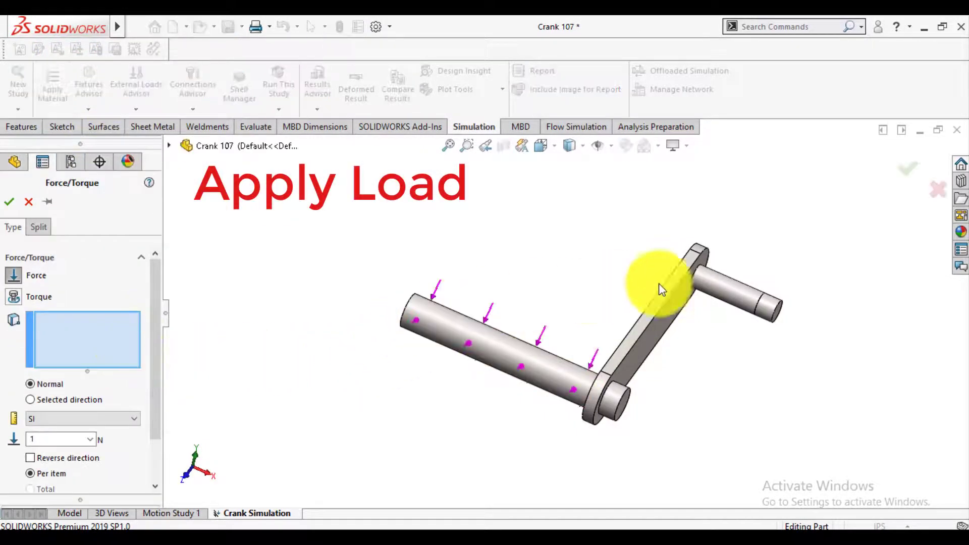
pyautogui.click(761, 306)
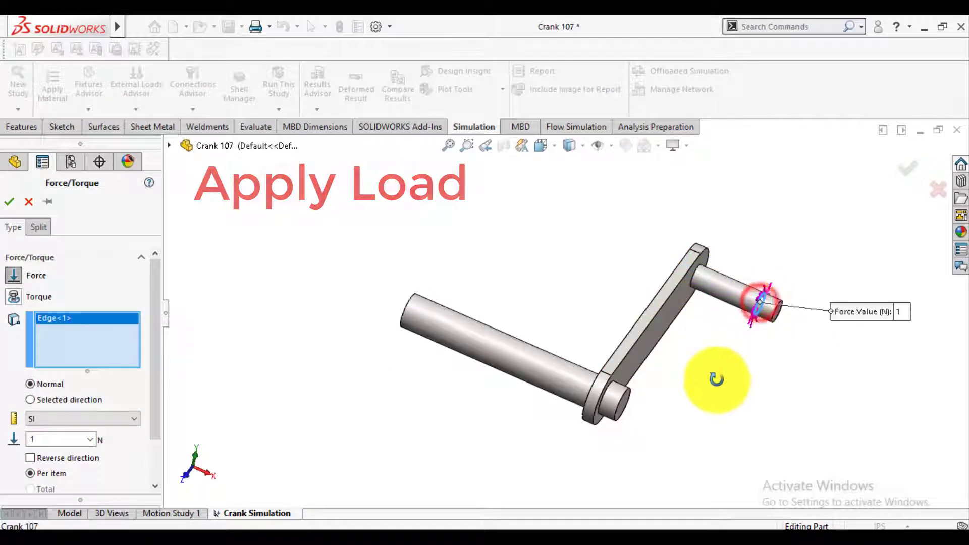
pyautogui.moveTo(717, 378); pyautogui.dragTo(714, 330, button='middle')
pyautogui.scroll(-3, 720, 331)
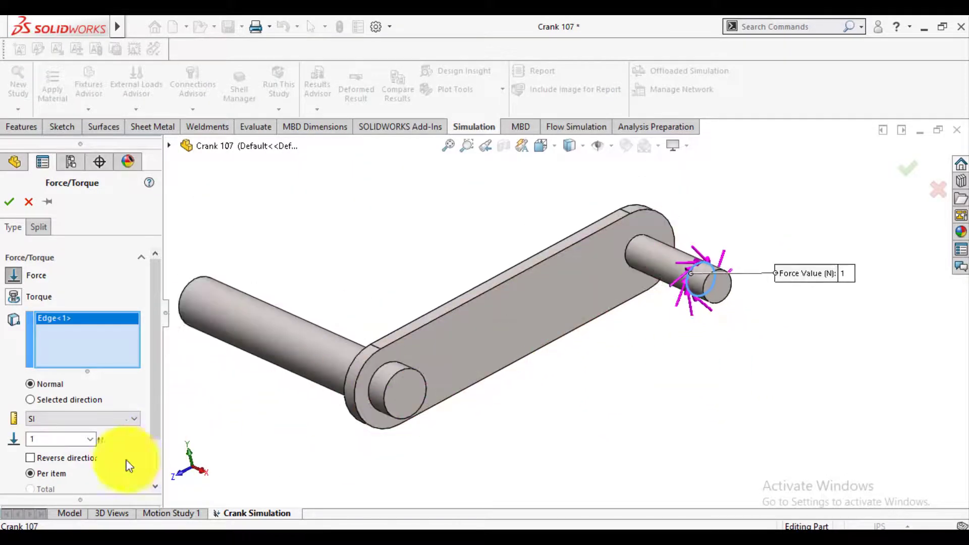
pyautogui.click(109, 419)
pyautogui.click(69, 440)
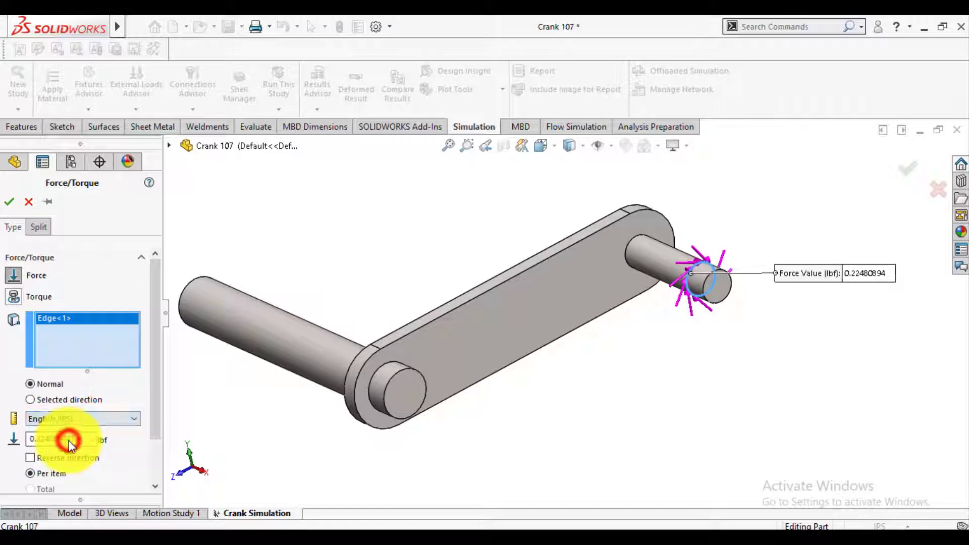
# Step: Use the crank arm's flat face as the force reference, acting along Plane Dir 1
pyautogui.click(31, 399)
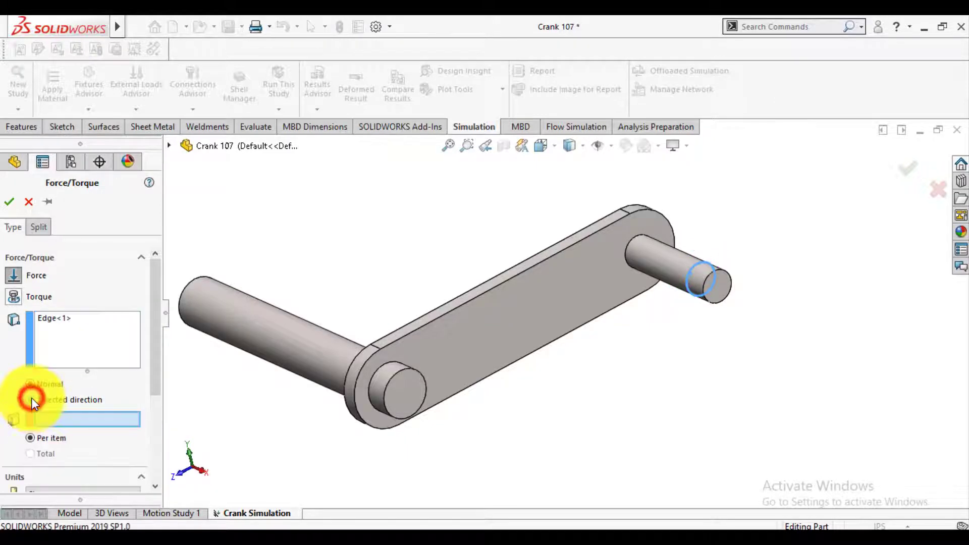
pyautogui.click(483, 335)
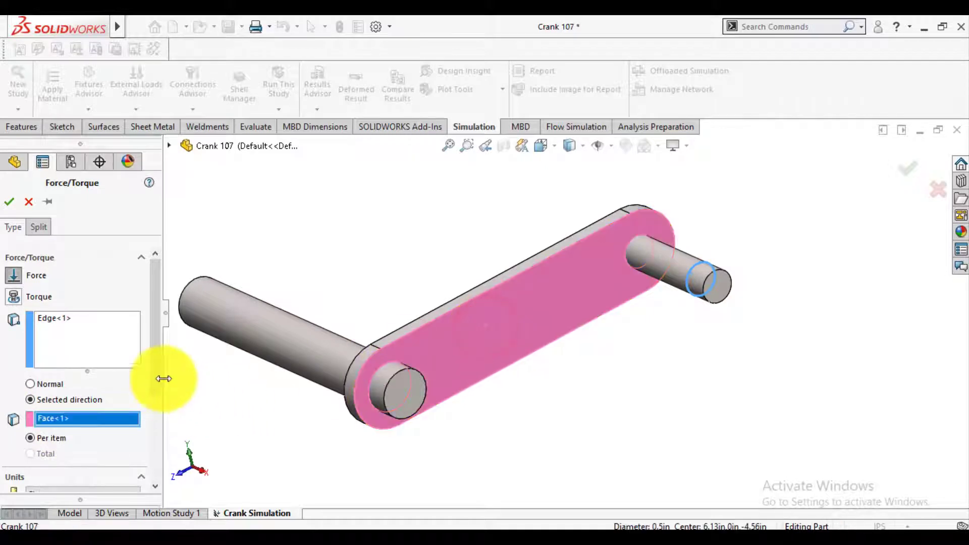
pyautogui.moveTo(153, 362); pyautogui.dragTo(147, 451)
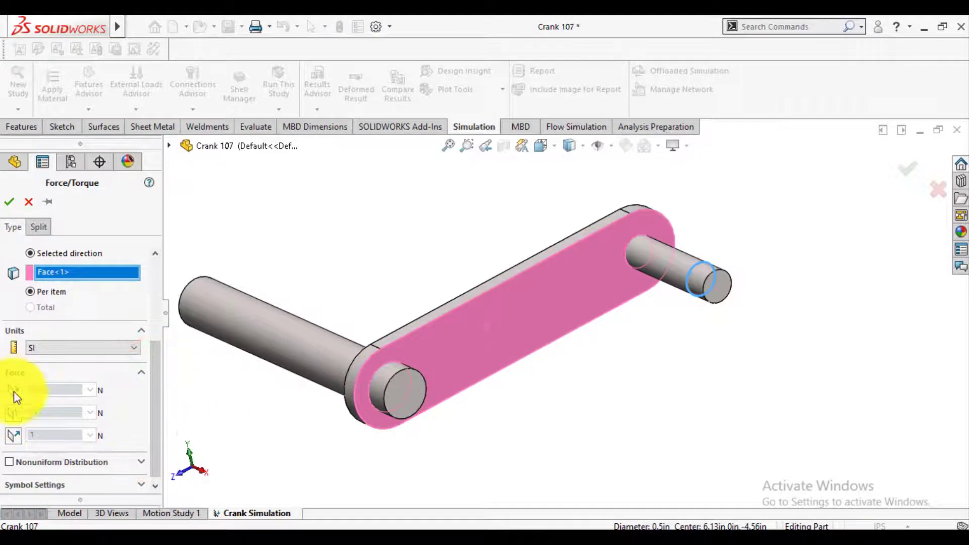
pyautogui.click(77, 346)
pyautogui.click(61, 371)
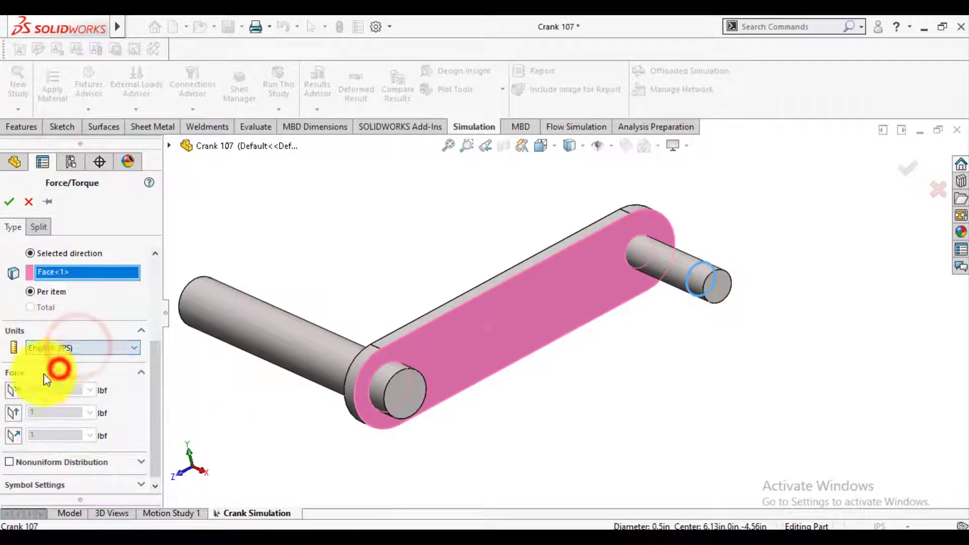
pyautogui.click(14, 392)
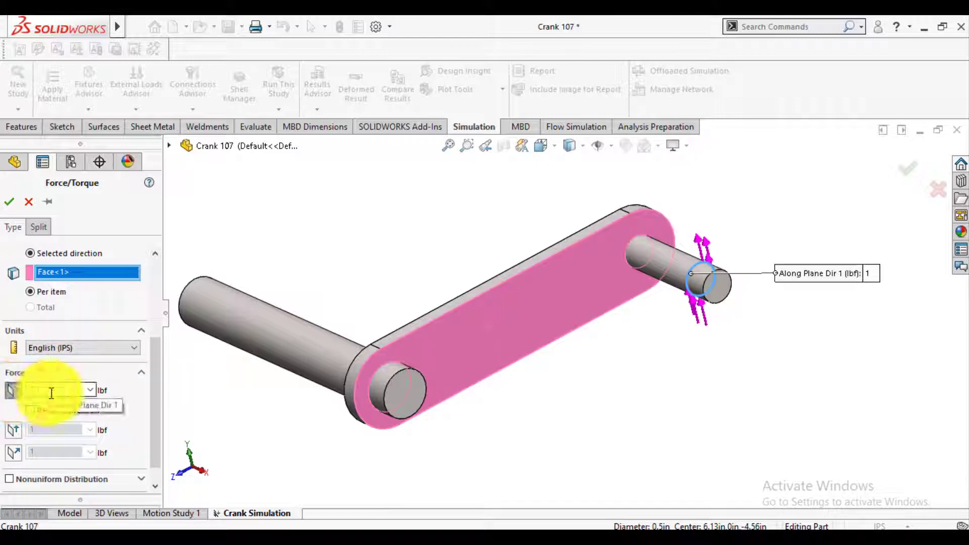
# Step: Set the force to 300 lbf with reversed direction and confirm Force-1
pyautogui.moveTo(51, 392); pyautogui.dragTo(32, 394)
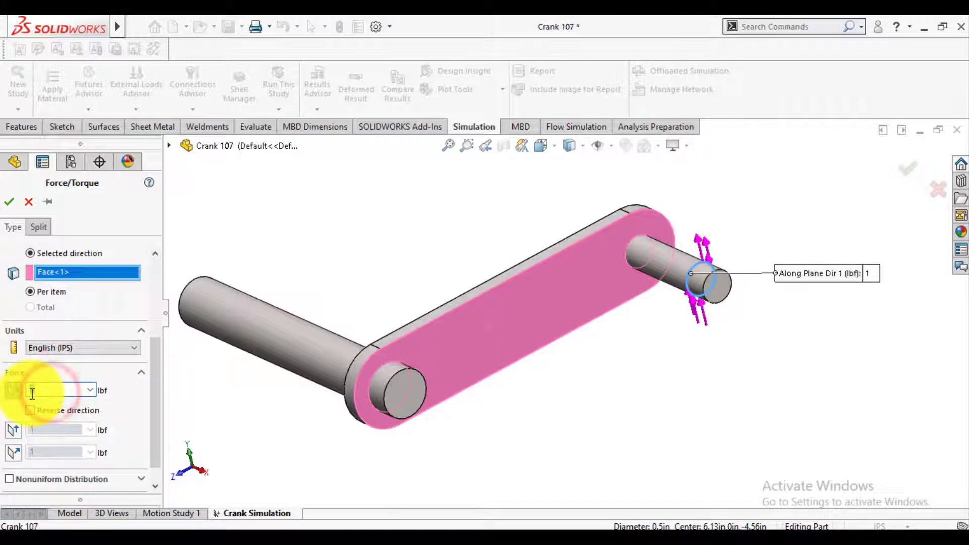
pyautogui.write('300')
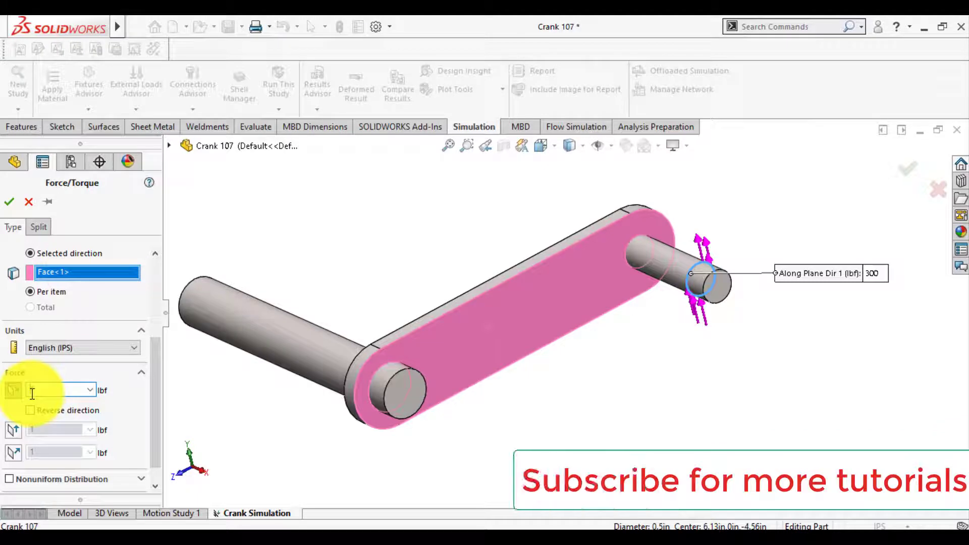
pyautogui.moveTo(160, 407)
pyautogui.mouseDown()
pyautogui.moveTo(163, 348)
pyautogui.moveTo(165, 402)
pyautogui.mouseUp()
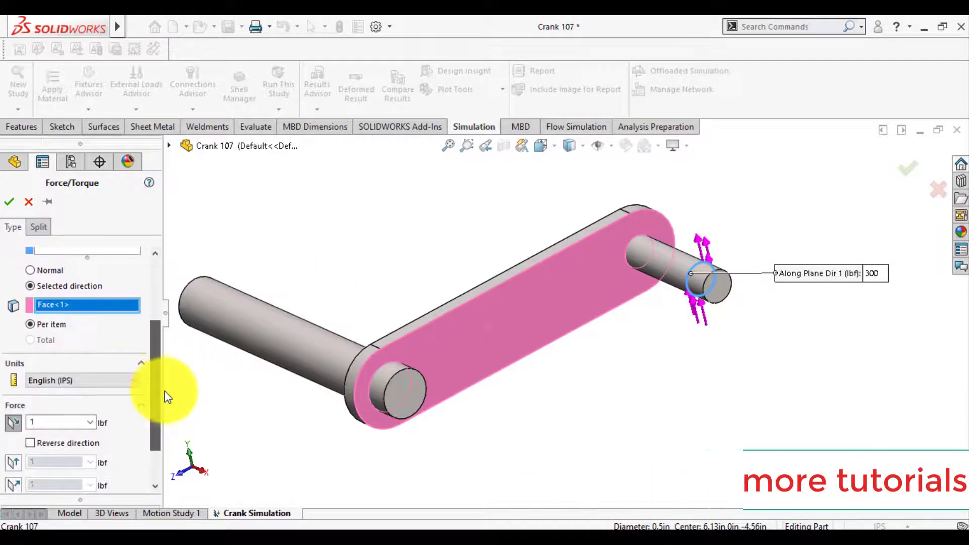
pyautogui.click(13, 410)
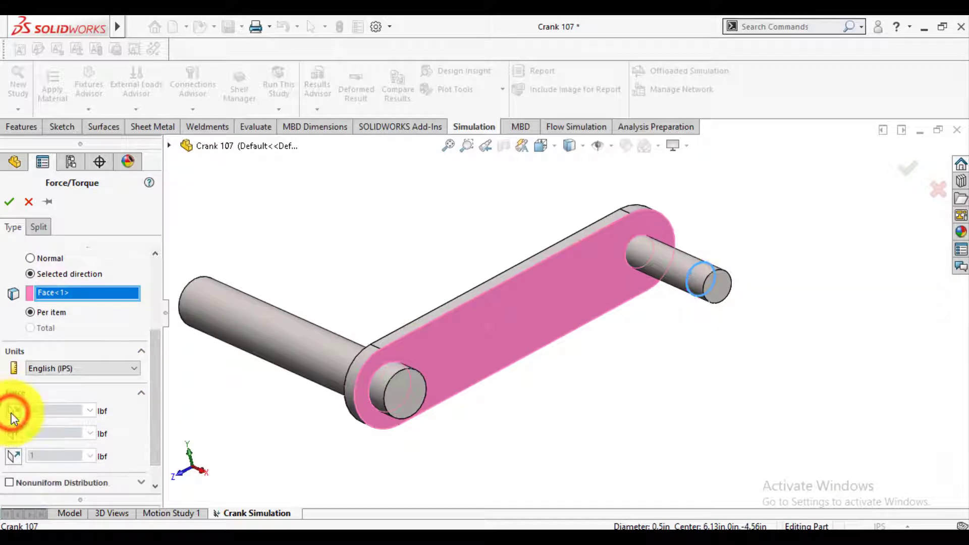
pyautogui.click(13, 410)
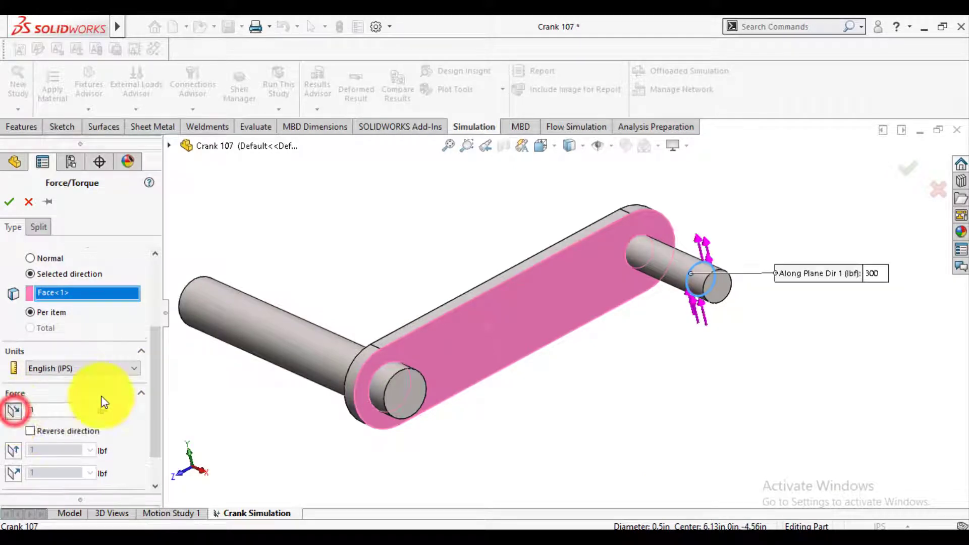
pyautogui.click(53, 411)
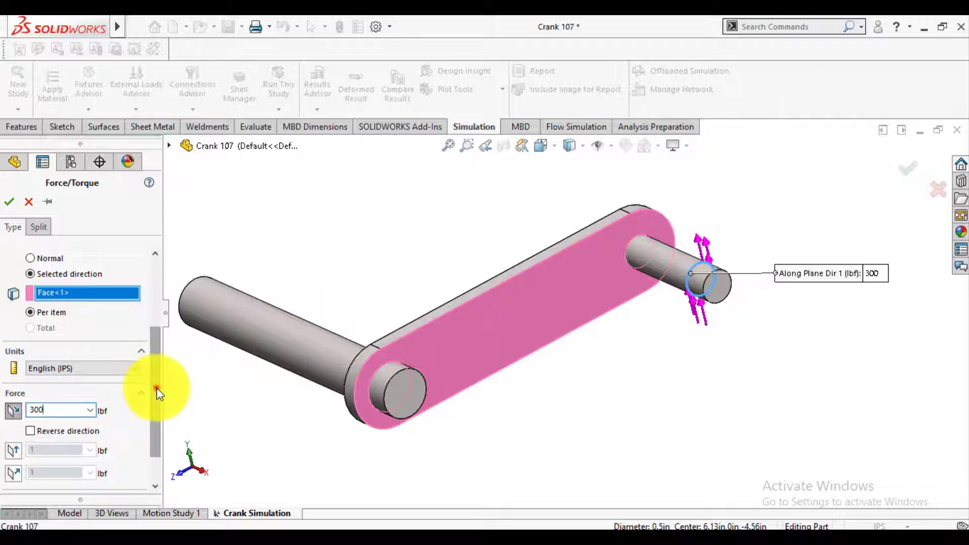
pyautogui.moveTo(156, 388)
pyautogui.mouseDown()
pyautogui.moveTo(156, 419)
pyautogui.moveTo(158, 306)
pyautogui.mouseUp()
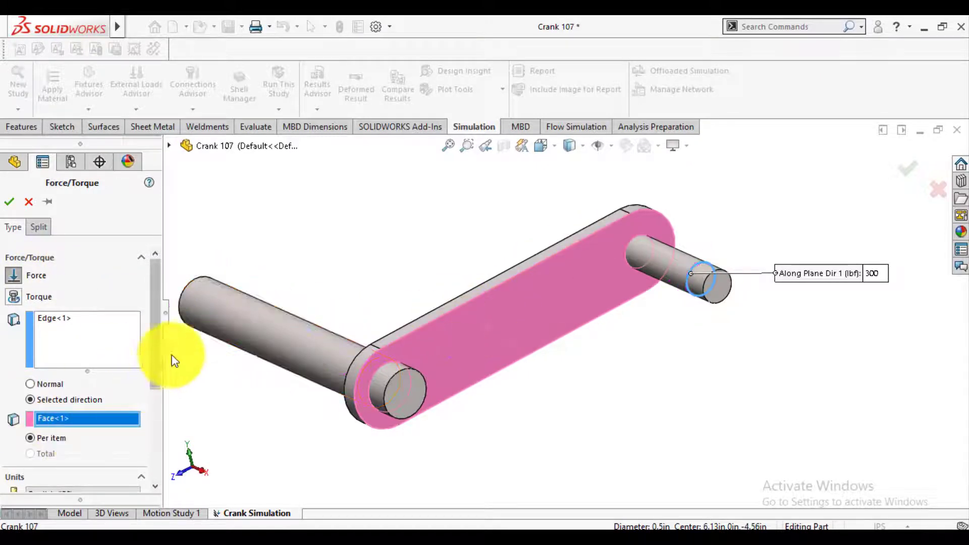
pyautogui.moveTo(155, 362); pyautogui.dragTo(154, 416)
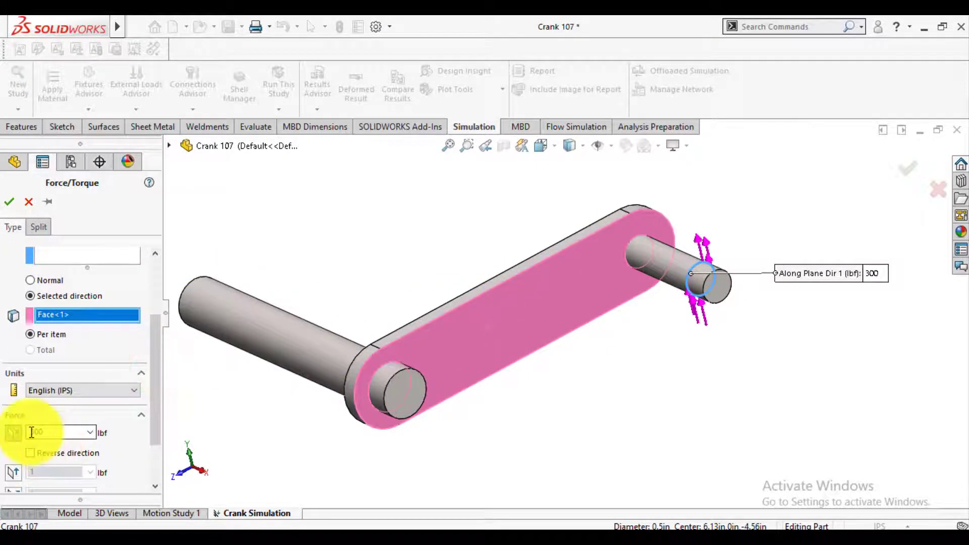
pyautogui.click(32, 454)
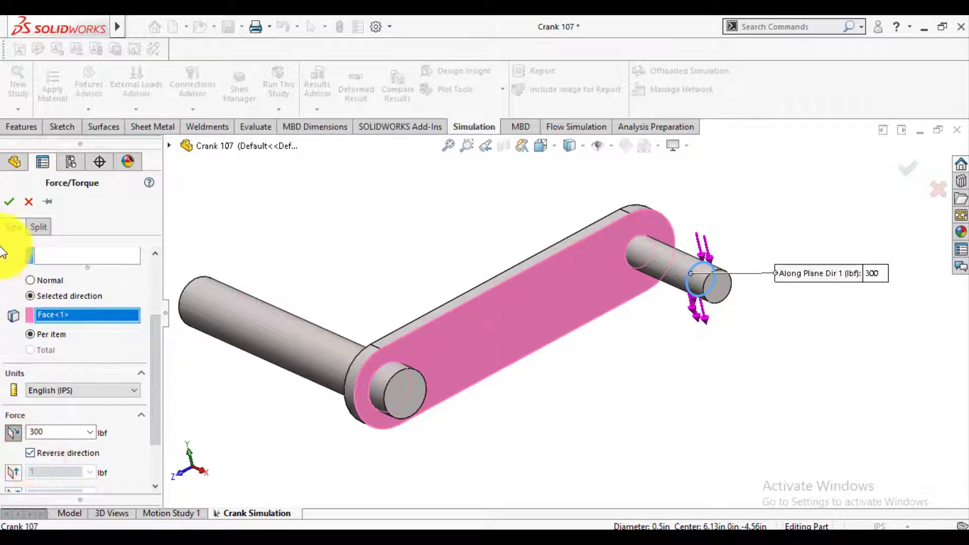
pyautogui.click(13, 202)
pyautogui.moveTo(372, 242)
pyautogui.mouseDown(button='middle')
pyautogui.moveTo(487, 288)
pyautogui.moveTo(418, 292)
pyautogui.mouseUp(button='middle')
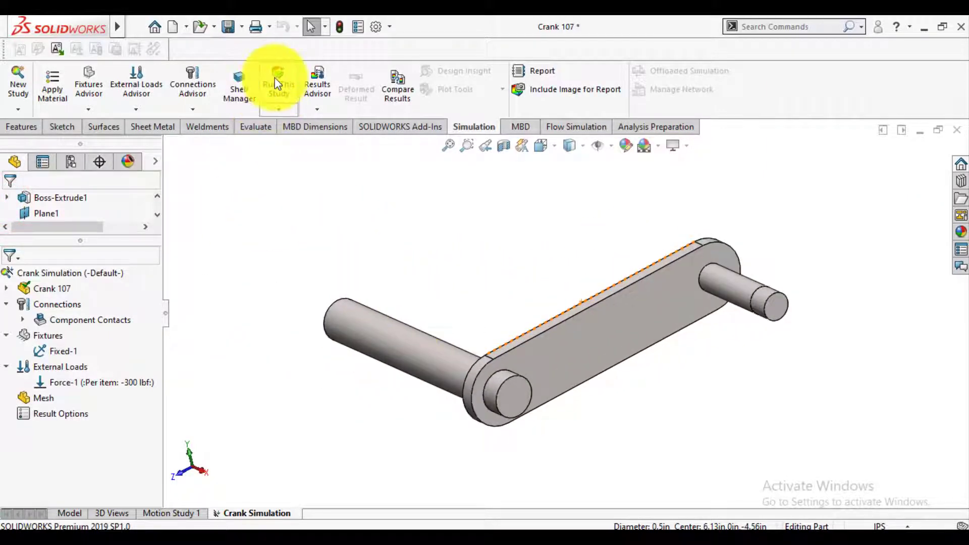
# Step: Mesh the crank with the density slider moved toward Fine, then run the study
pyautogui.rightClick(35, 401)
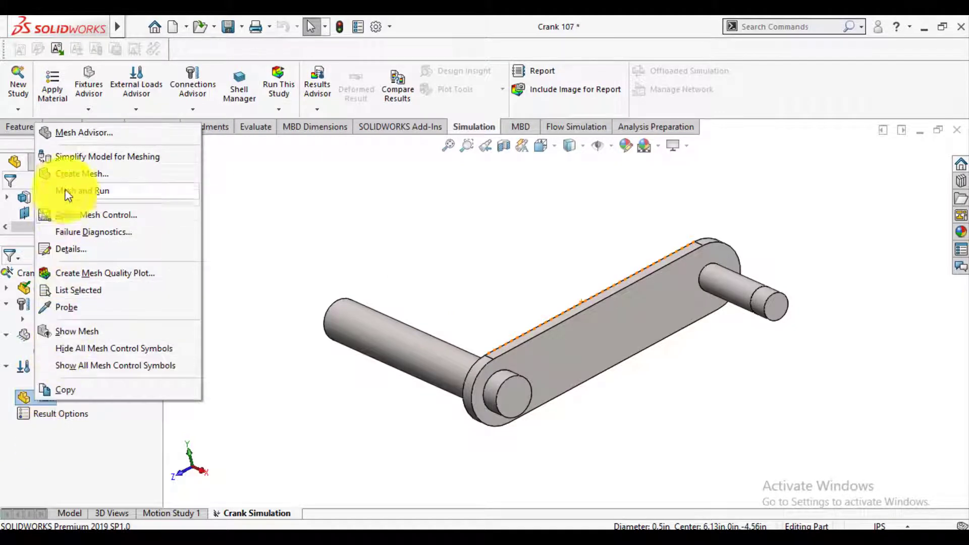
pyautogui.click(76, 173)
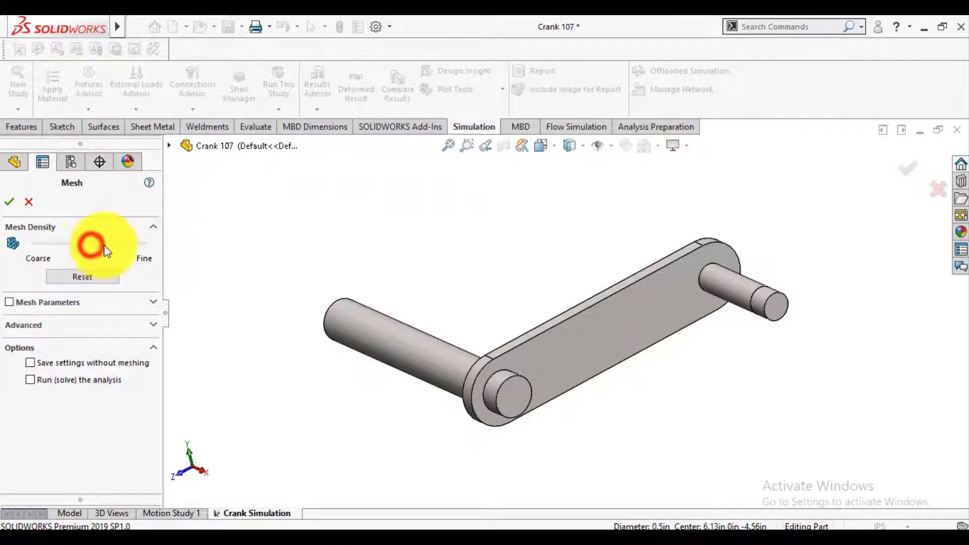
pyautogui.moveTo(91, 244); pyautogui.dragTo(111, 246)
pyautogui.click(9, 201)
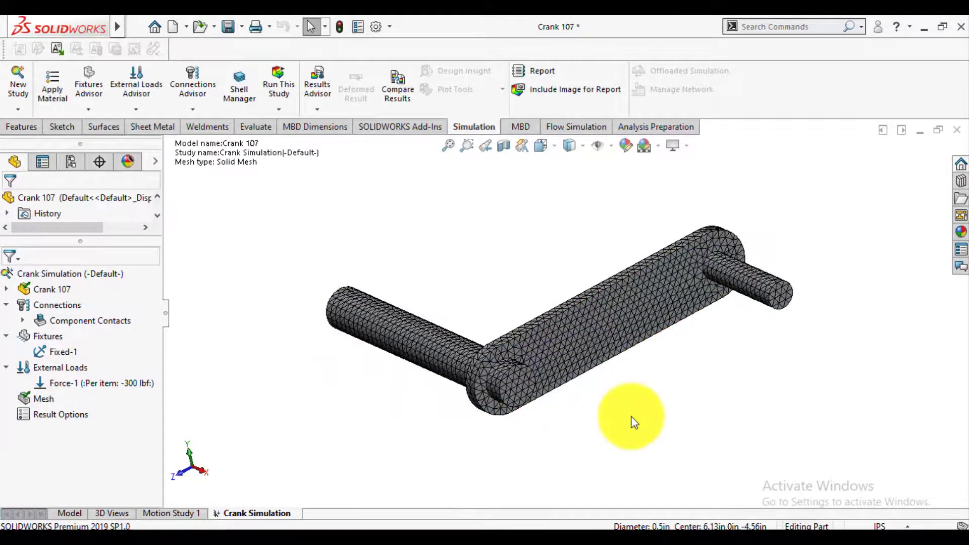
pyautogui.click(286, 86)
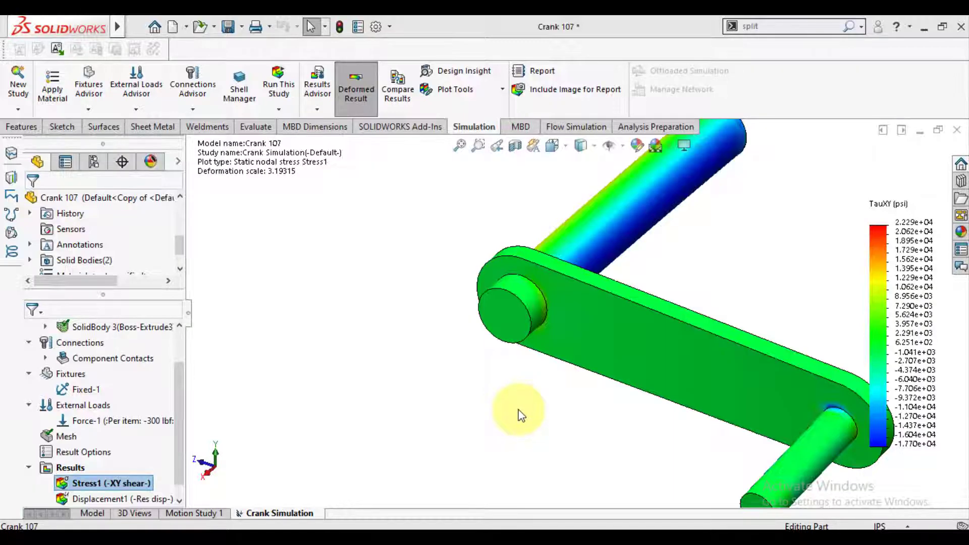
# Step: Change the Stress1 plot to SY: Y Normal Stress and select the crank arm face
pyautogui.rightClick(86, 484)
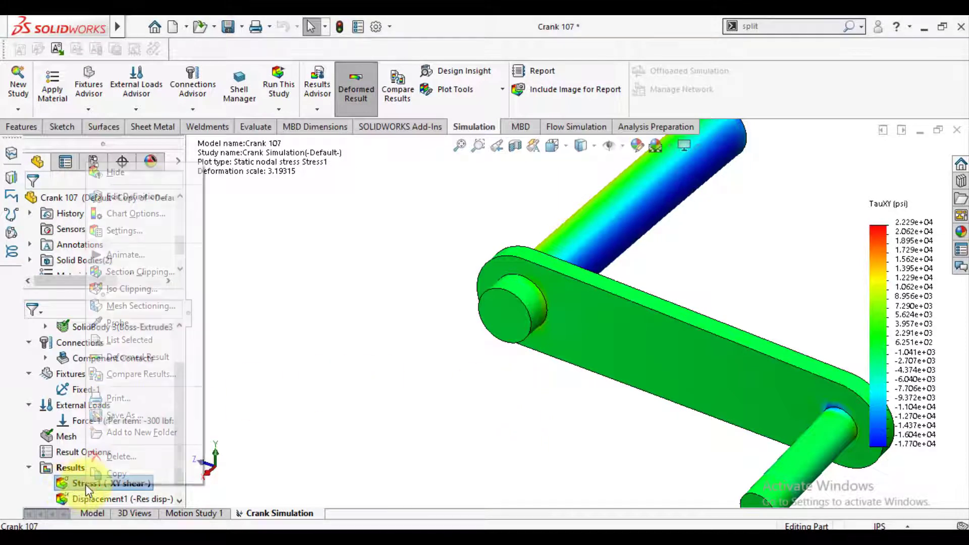
pyautogui.click(134, 196)
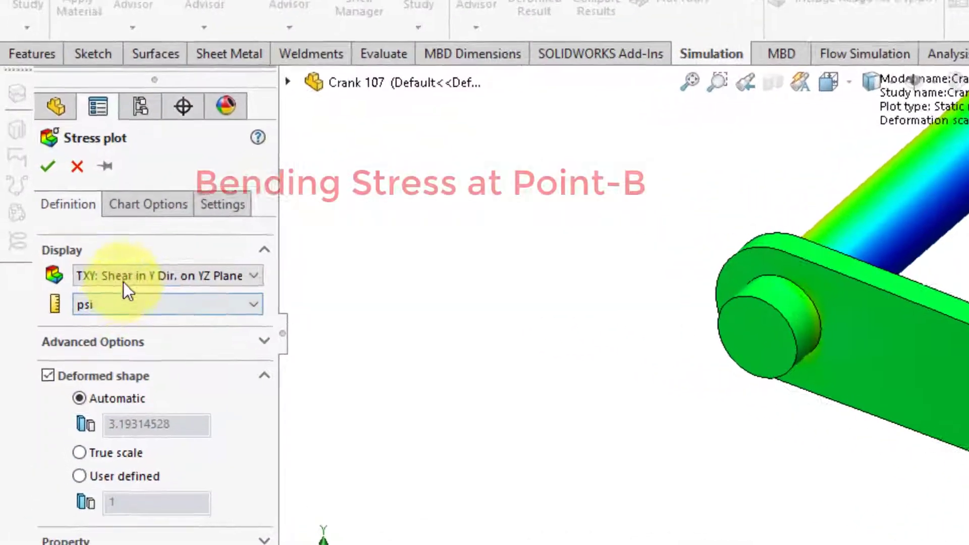
pyautogui.click(83, 272)
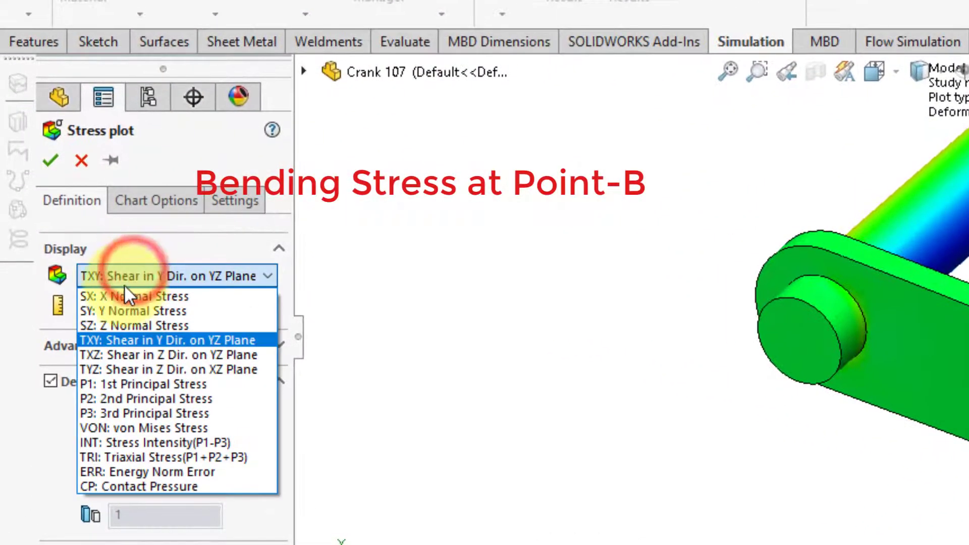
pyautogui.click(121, 311)
pyautogui.click(39, 174)
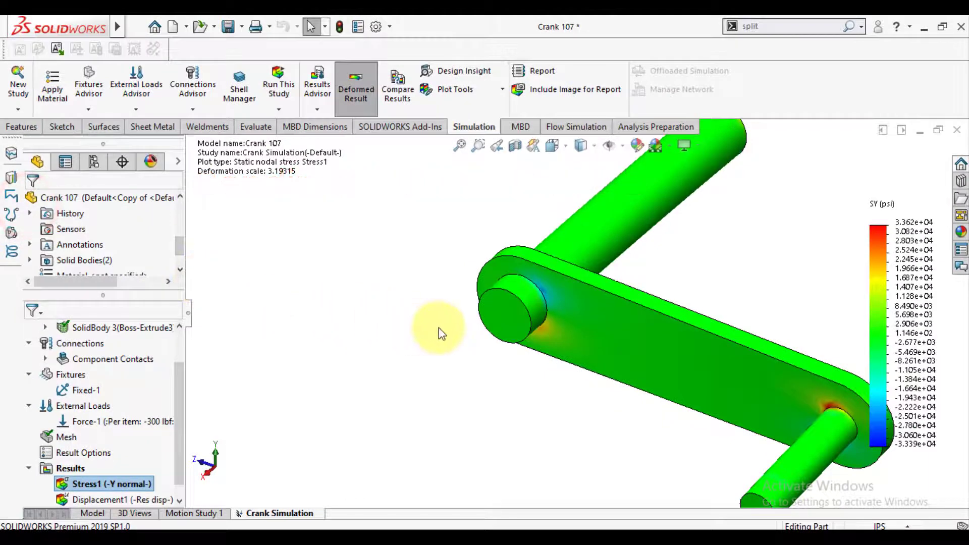
pyautogui.click(505, 328)
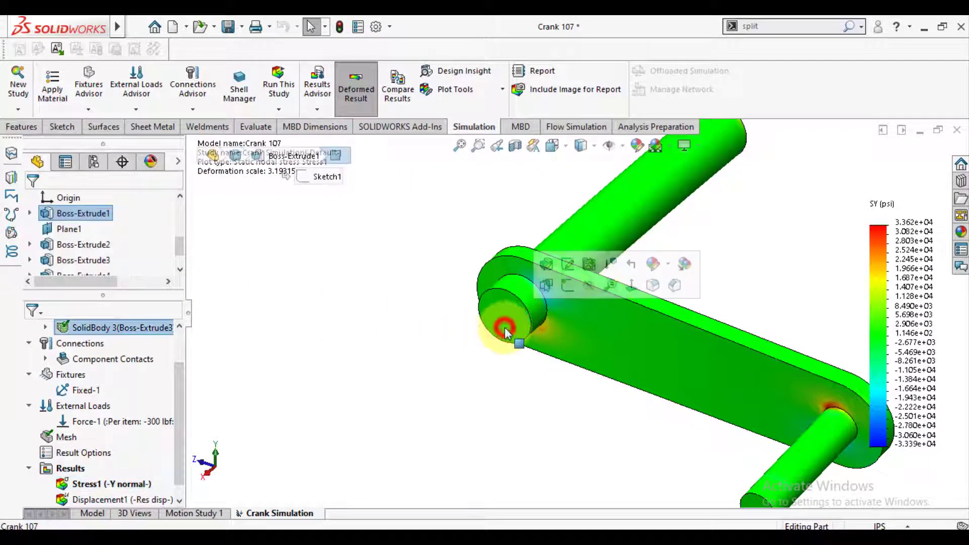
# Step: View the crank arm face straight on and zoom the view
pyautogui.click(633, 291)
pyautogui.click(457, 409)
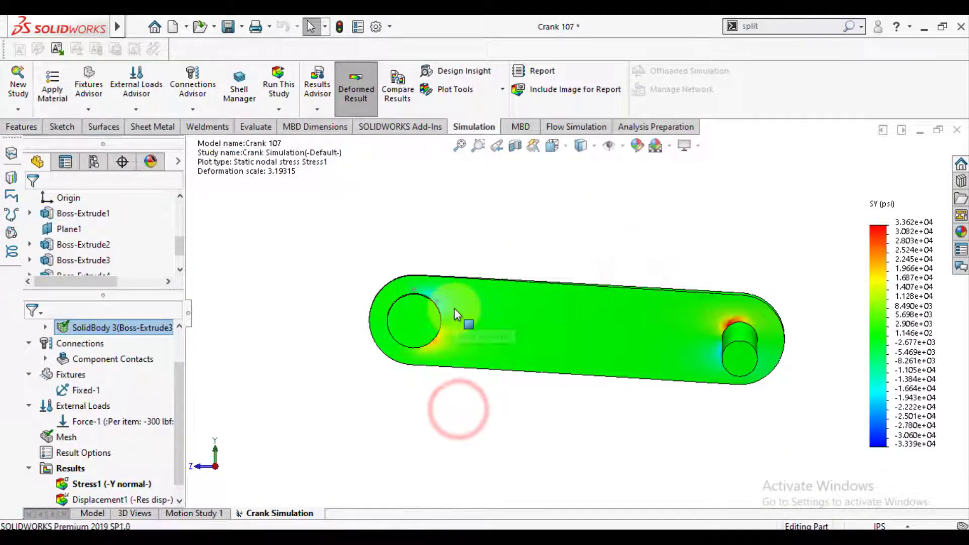
pyautogui.scroll(-2, 454, 308)
pyautogui.scroll(-3, 457, 293)
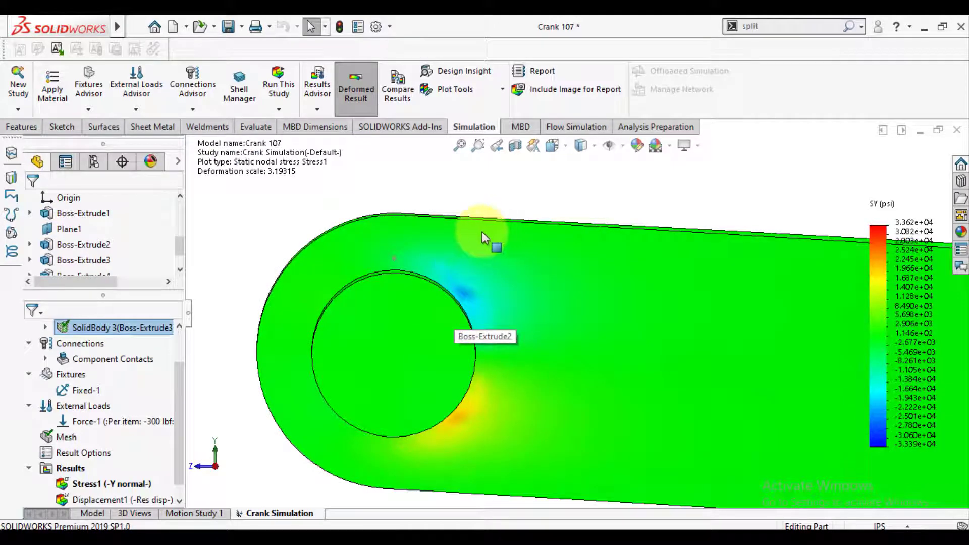
pyautogui.scroll(2, 486, 229)
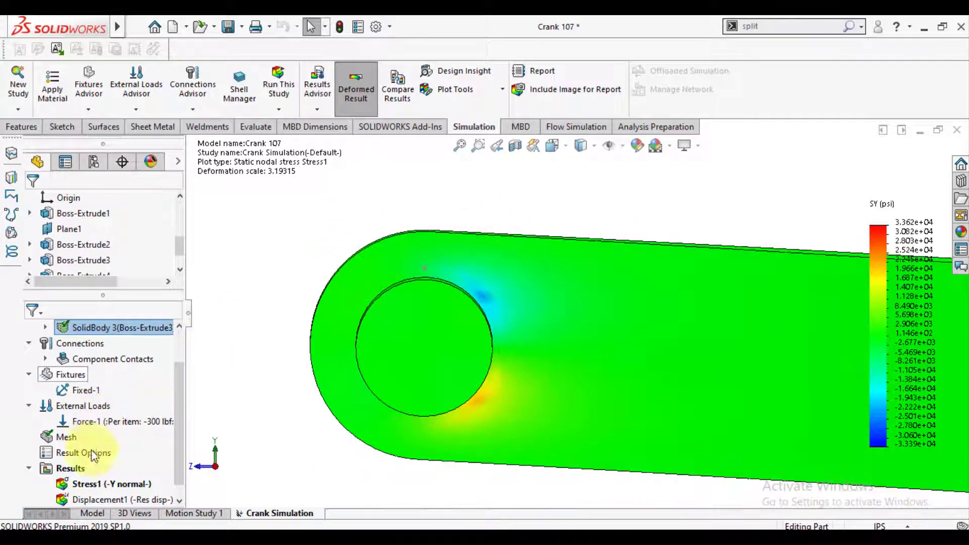
# Step: Probe SY at the left hole edge, reading −1.839e+04 psi at node 16703
pyautogui.rightClick(110, 484)
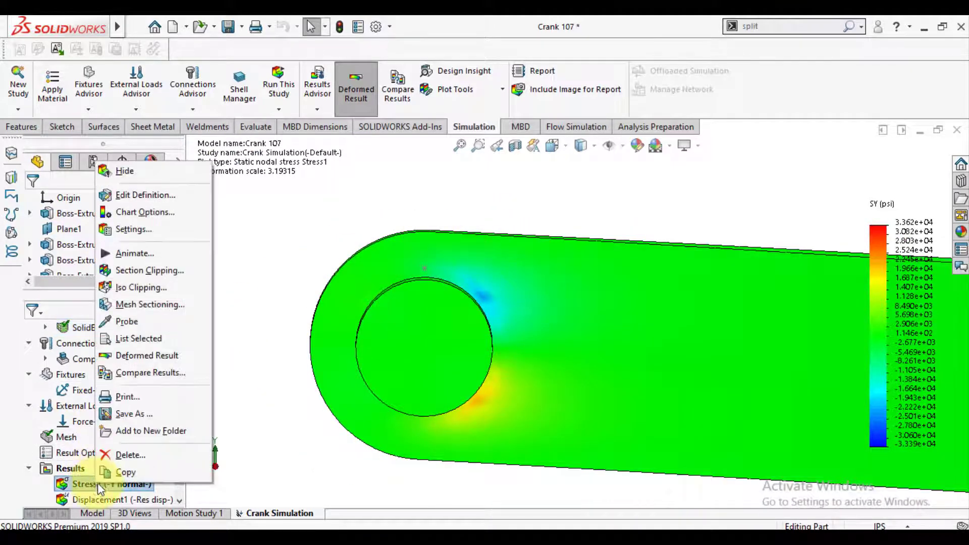
pyautogui.click(137, 322)
pyautogui.scroll(-3, 474, 253)
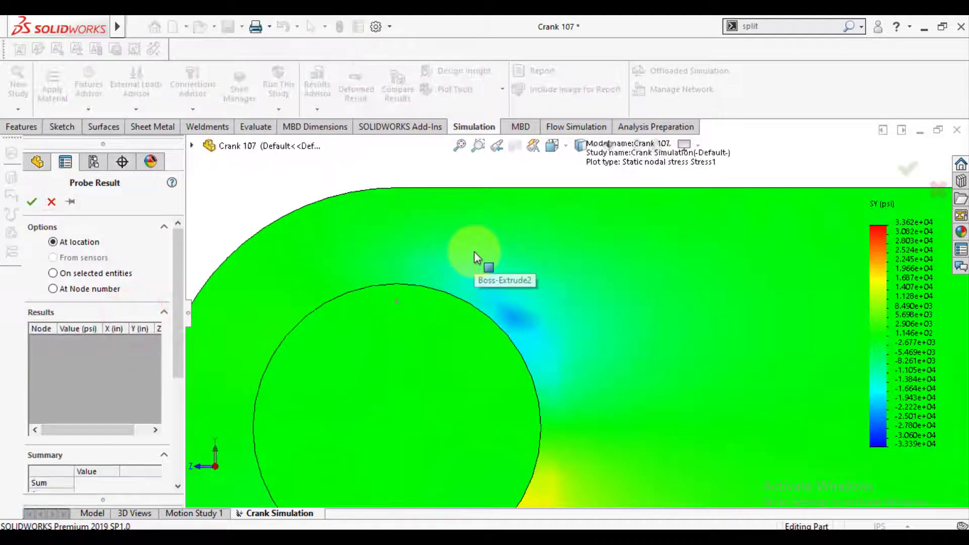
pyautogui.click(486, 293)
pyautogui.moveTo(528, 341); pyautogui.dragTo(683, 194)
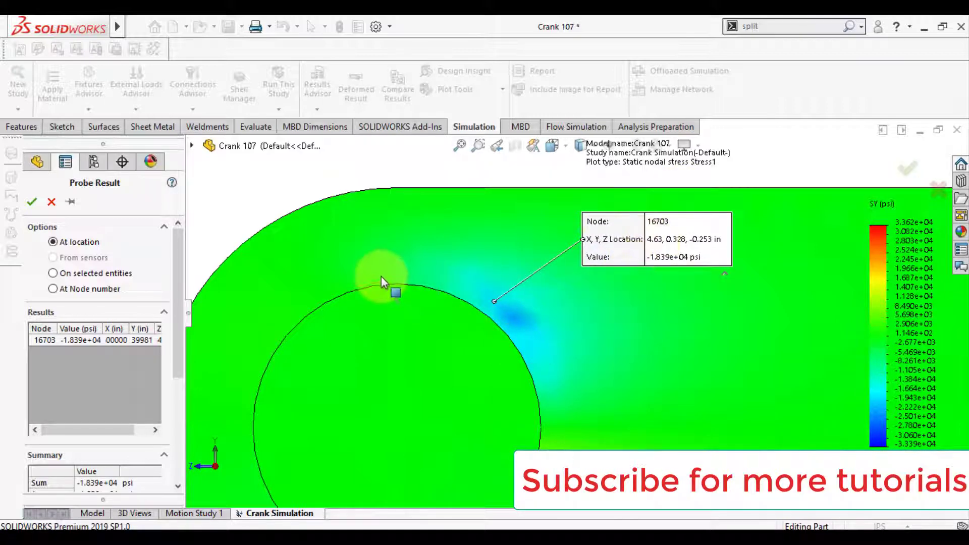
pyautogui.scroll(4, 383, 281)
pyautogui.scroll(1, 363, 279)
pyautogui.scroll(3, 323, 297)
pyautogui.scroll(4, 285, 320)
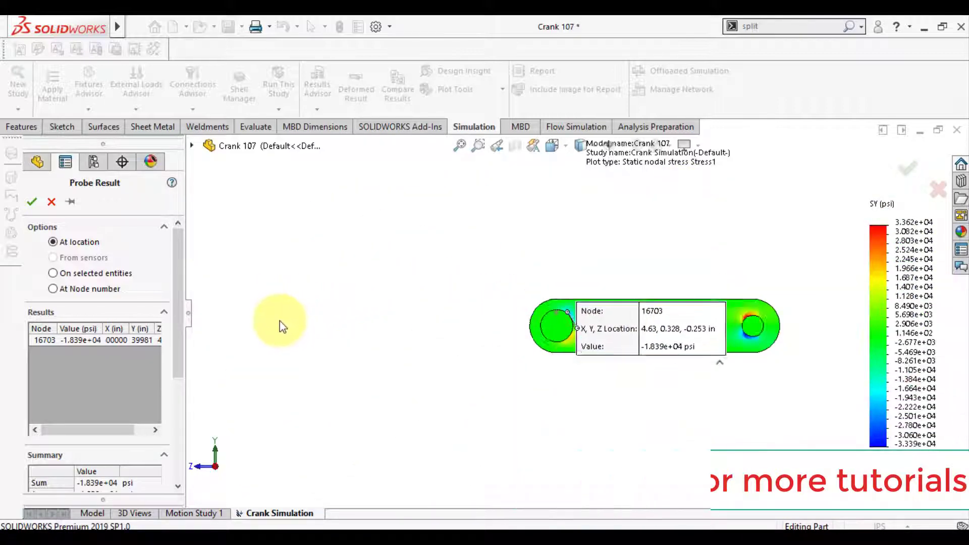
pyautogui.scroll(-3, 756, 318)
pyautogui.moveTo(529, 332); pyautogui.dragTo(585, 198)
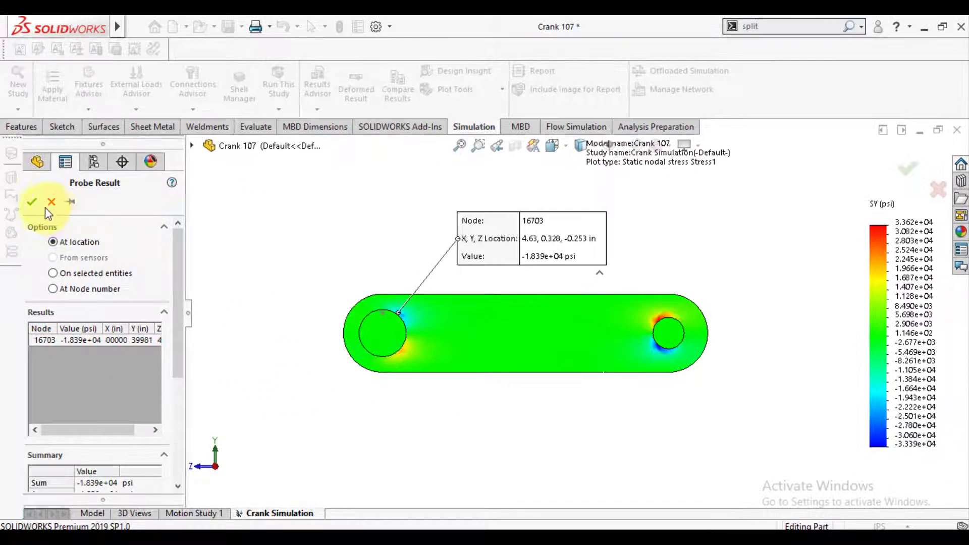
pyautogui.click(32, 202)
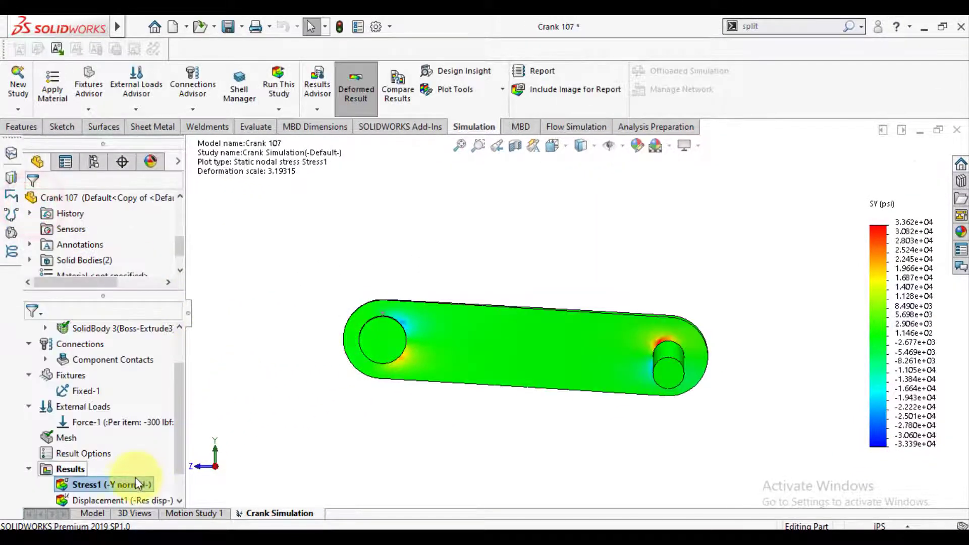
# Step: Set the Stress1 plot to TYZ: Shear in Z Dir. on XZ Plane
pyautogui.rightClick(137, 484)
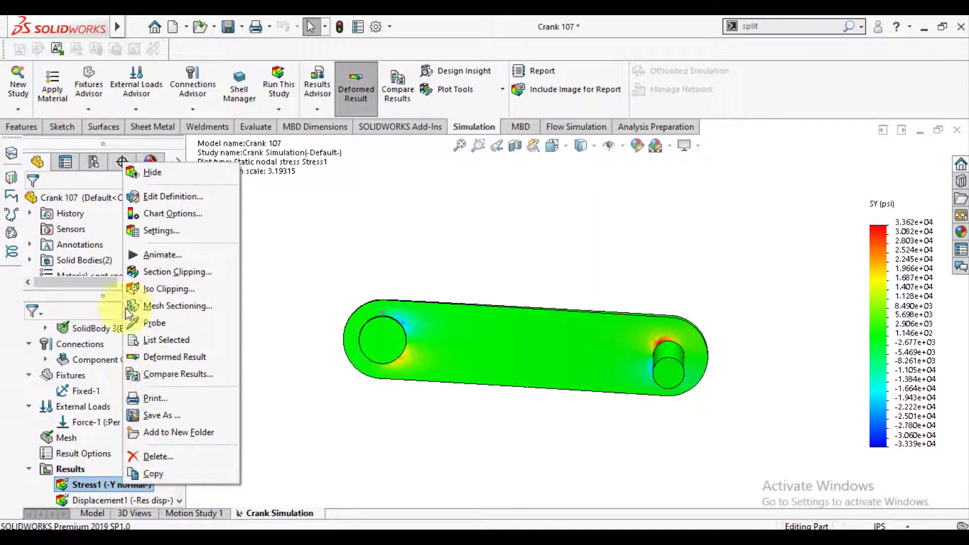
pyautogui.click(153, 197)
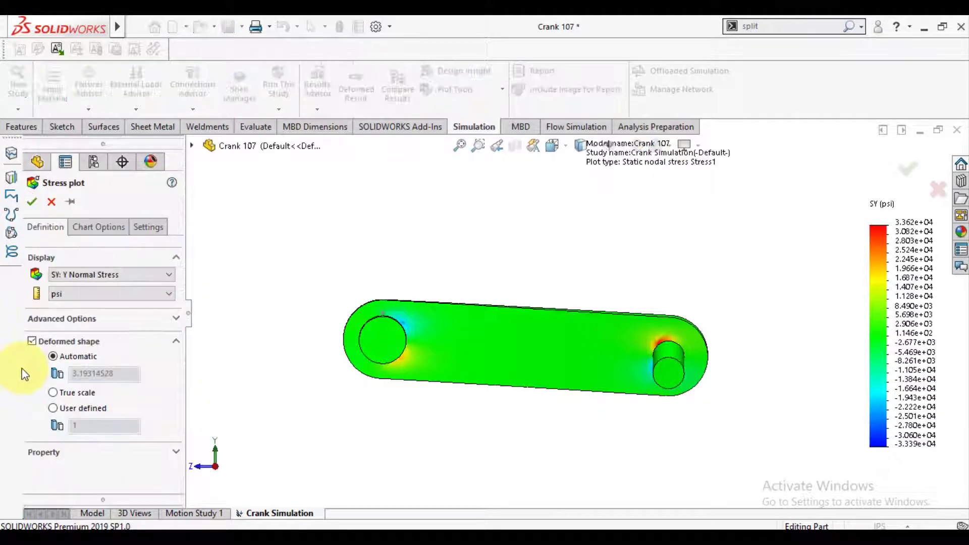
pyautogui.click(98, 275)
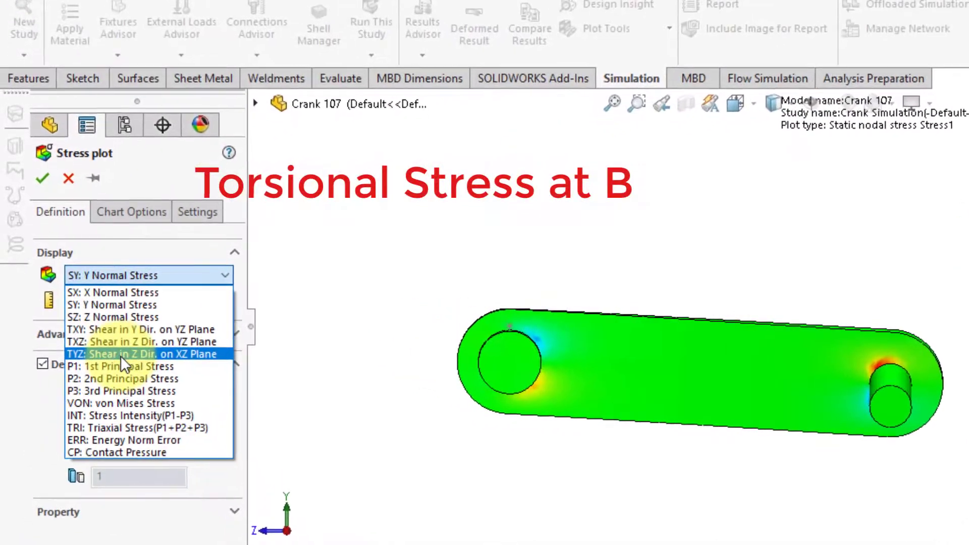
pyautogui.click(96, 334)
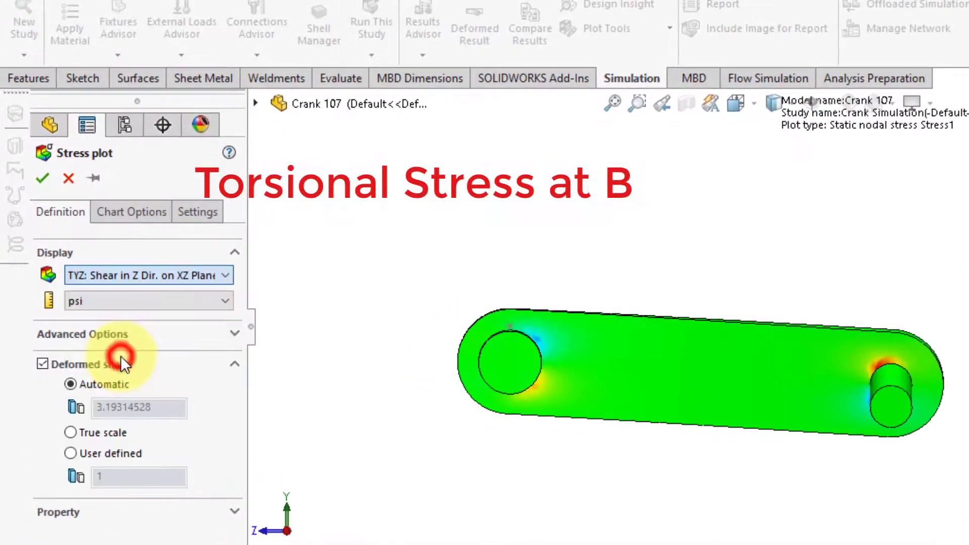
pyautogui.click(44, 179)
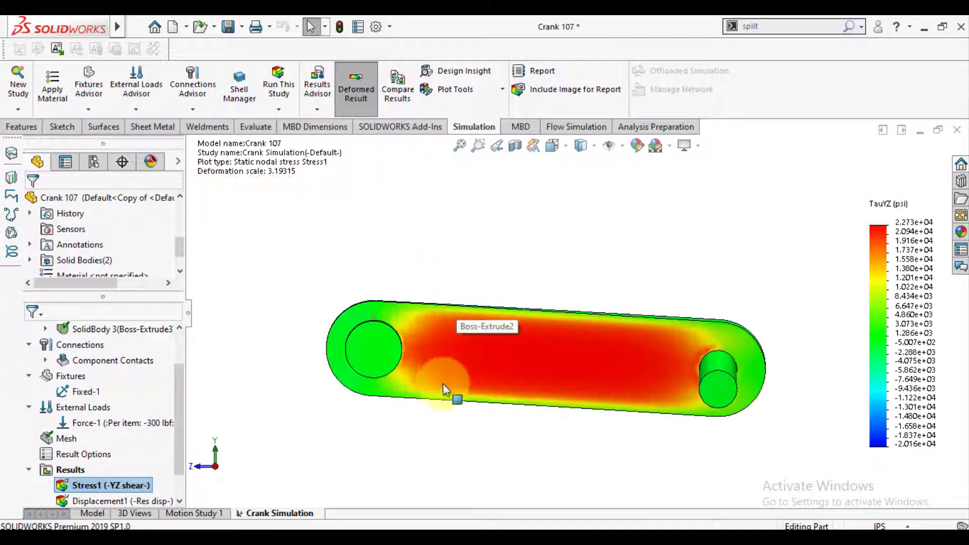
# Step: Zoom in around the left hole of the crank
pyautogui.scroll(-1, 444, 389)
pyautogui.scroll(-1, 446, 404)
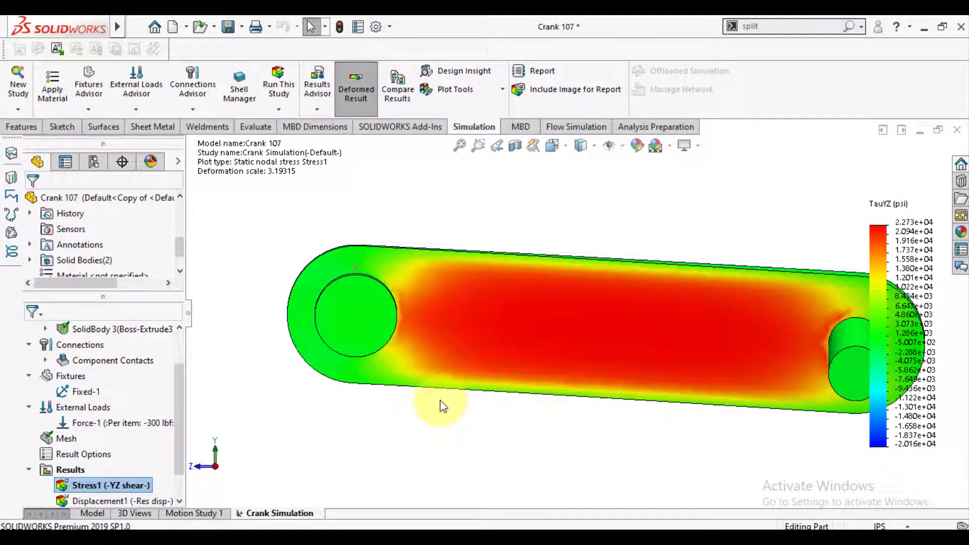
pyautogui.scroll(1, 440, 401)
pyautogui.scroll(-2, 389, 285)
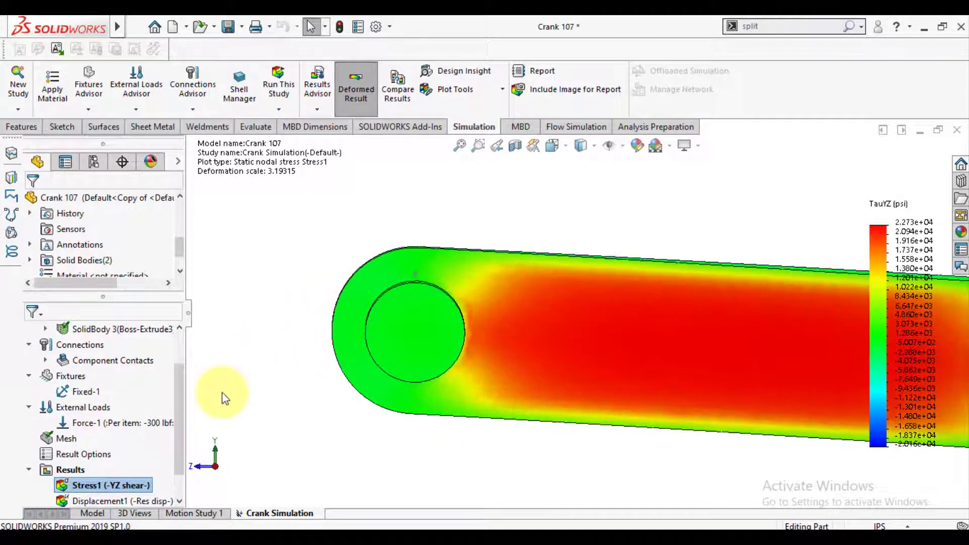
pyautogui.scroll(-1, 466, 277)
pyautogui.scroll(-1, 466, 278)
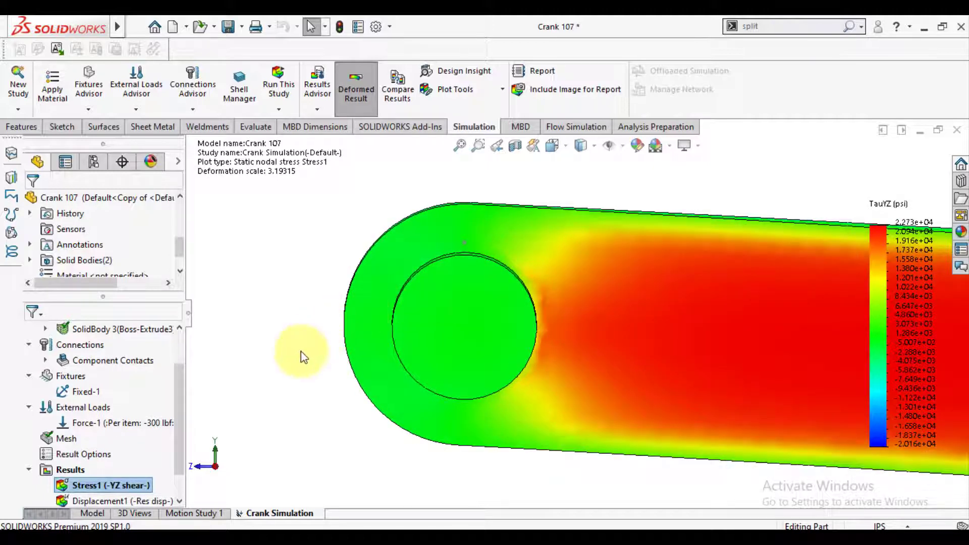
pyautogui.scroll(-3, 212, 404)
# Step: Probe TYZ shear at two left-hole edge points: 1.882e+04 and 1.917e+04 psi
pyautogui.rightClick(104, 485)
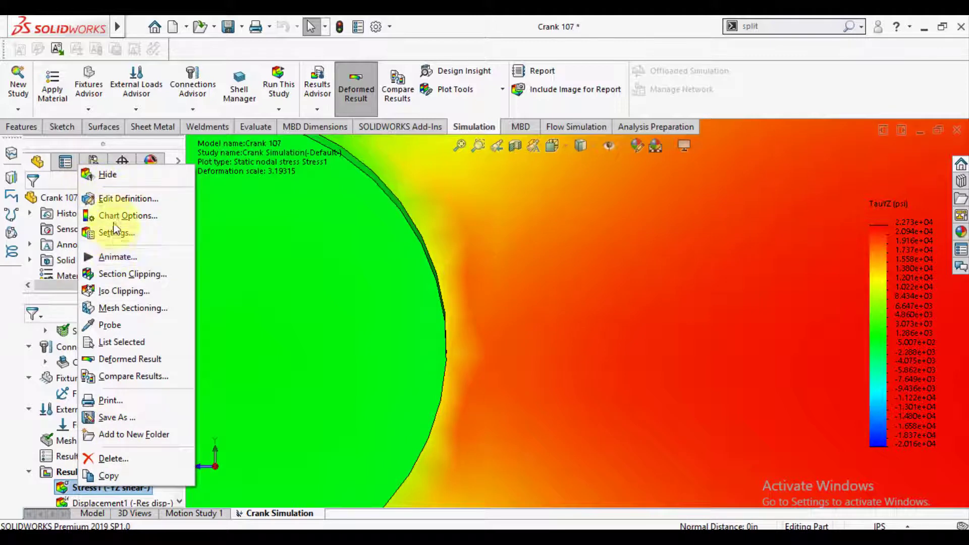
pyautogui.click(114, 199)
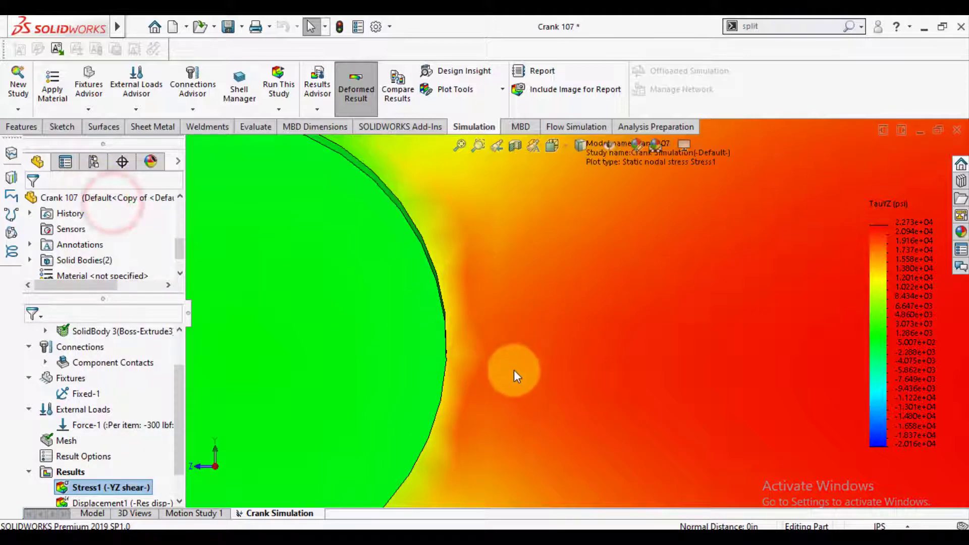
pyautogui.click(32, 202)
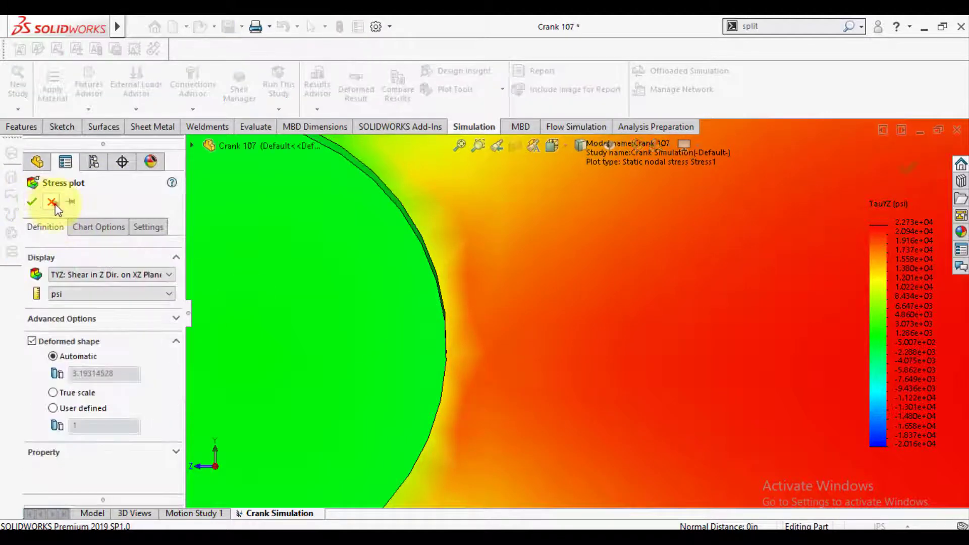
pyautogui.rightClick(83, 488)
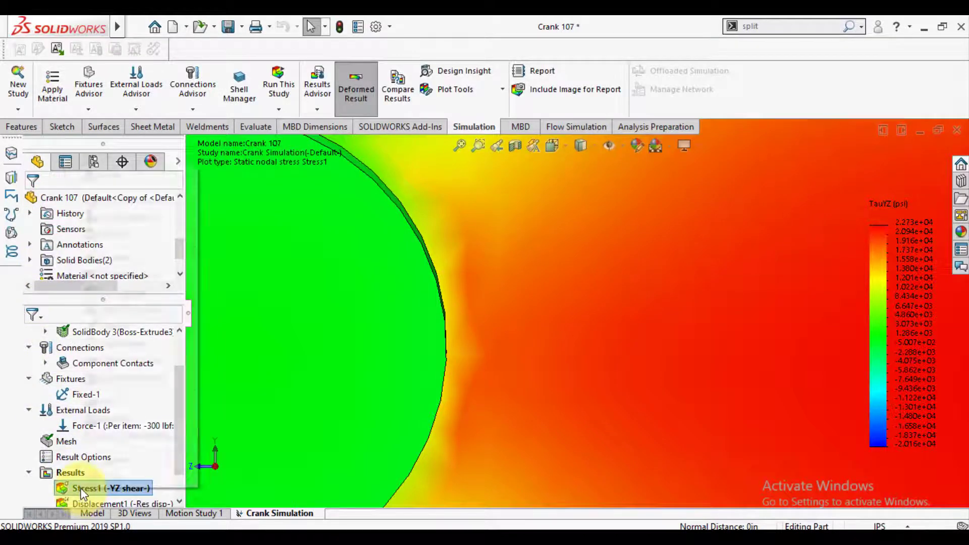
pyautogui.click(124, 331)
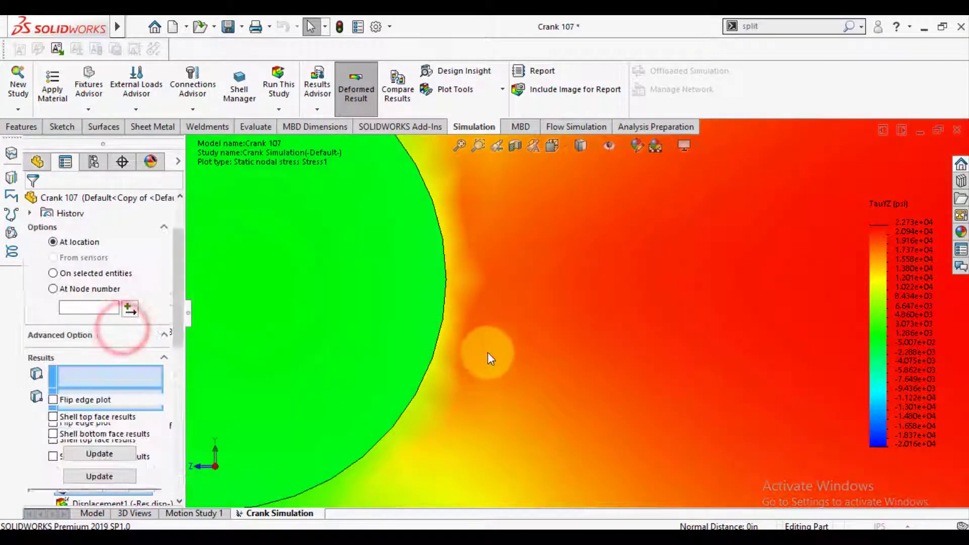
pyautogui.click(487, 316)
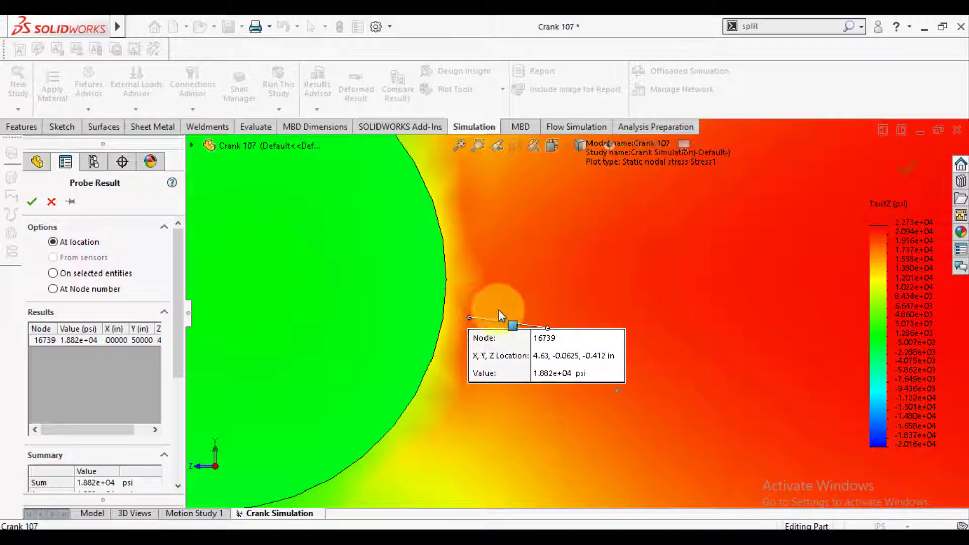
pyautogui.click(499, 313)
# Step: Reposition the node 12876 and 16739 probe callouts above and below the part
pyautogui.moveTo(620, 380); pyautogui.dragTo(623, 392, button='middle')
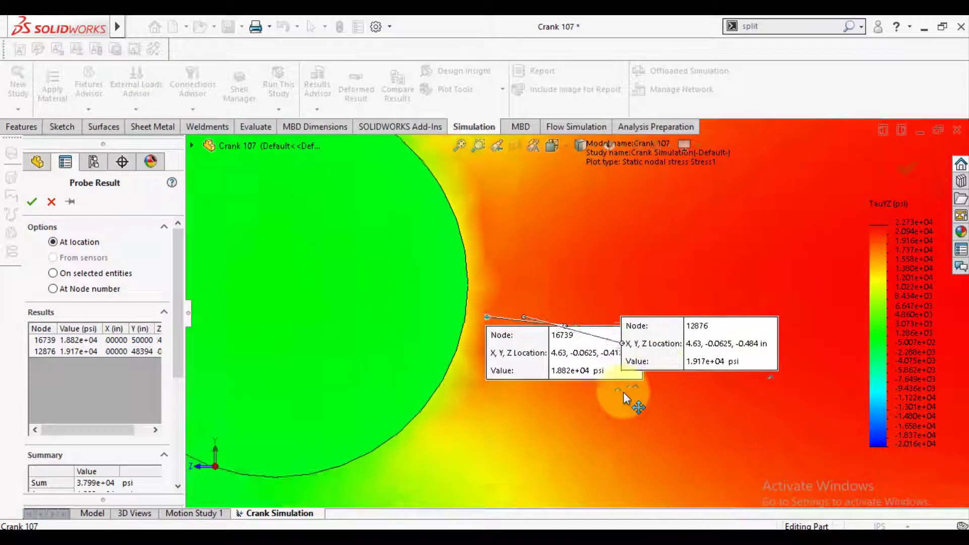
pyautogui.press('z')
pyautogui.moveTo(697, 357); pyautogui.dragTo(714, 236)
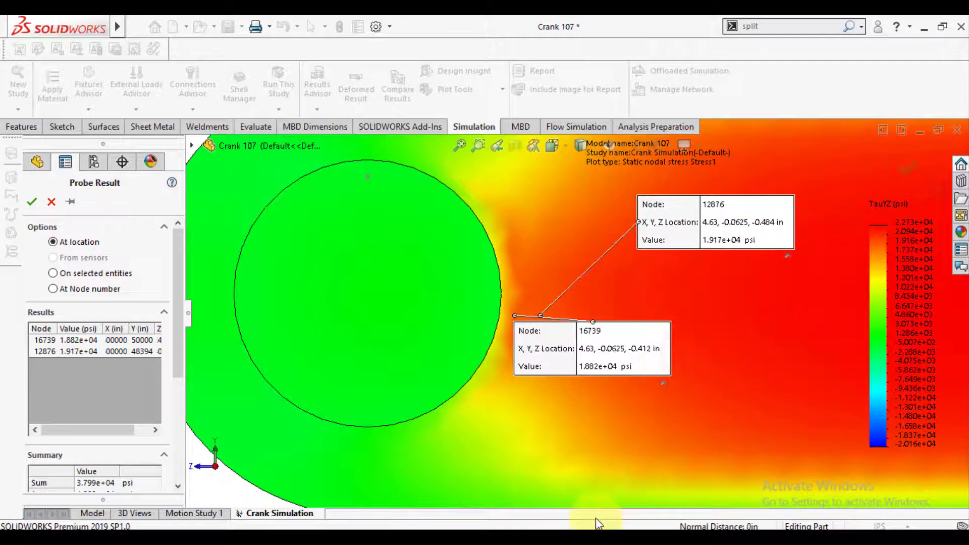
pyautogui.scroll(3, 585, 302)
pyautogui.scroll(2, 565, 323)
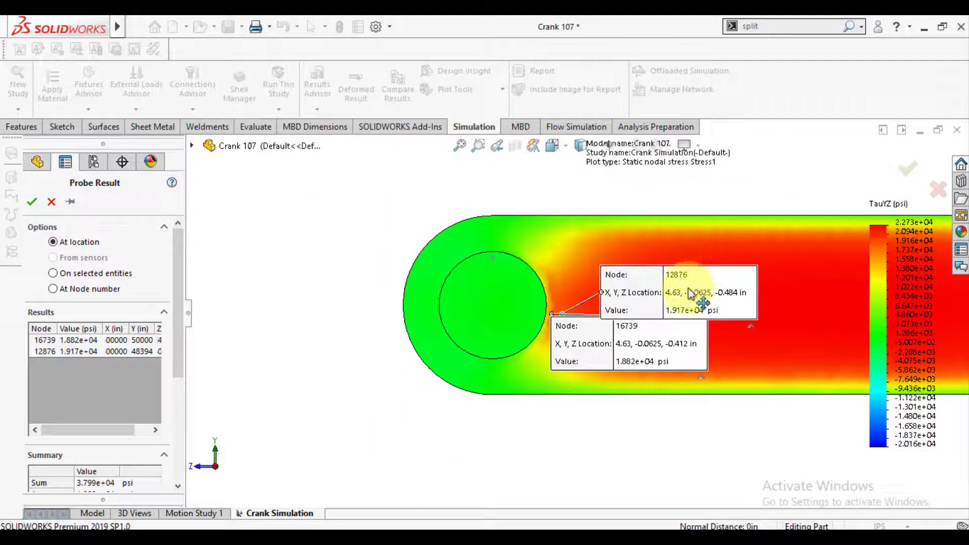
pyautogui.moveTo(689, 293); pyautogui.dragTo(719, 206)
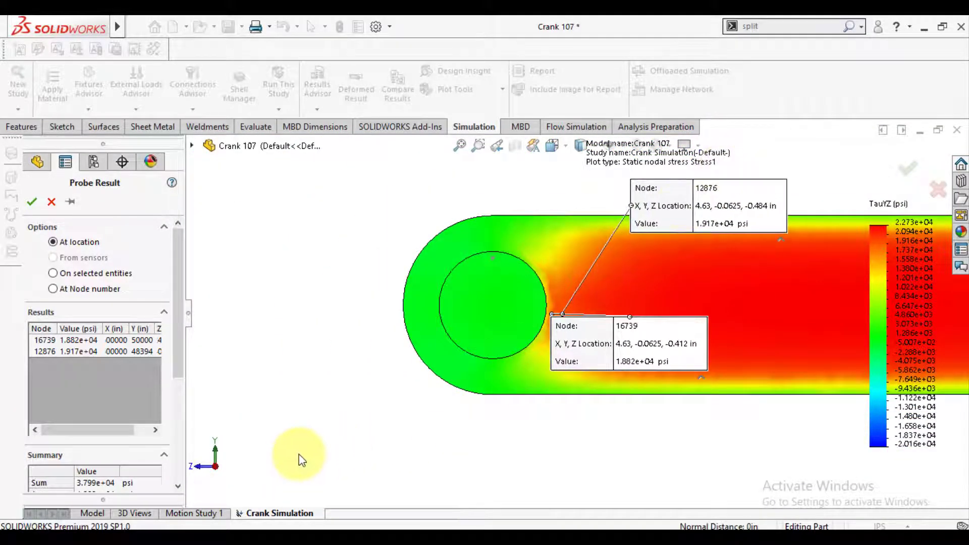
pyautogui.press('f')
pyautogui.scroll(-3, 512, 324)
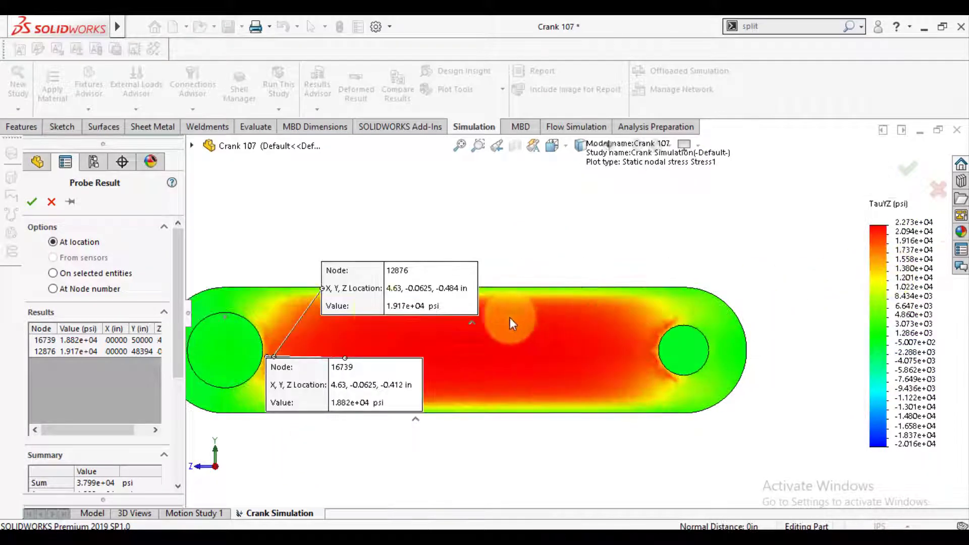
pyautogui.moveTo(401, 290); pyautogui.dragTo(448, 231)
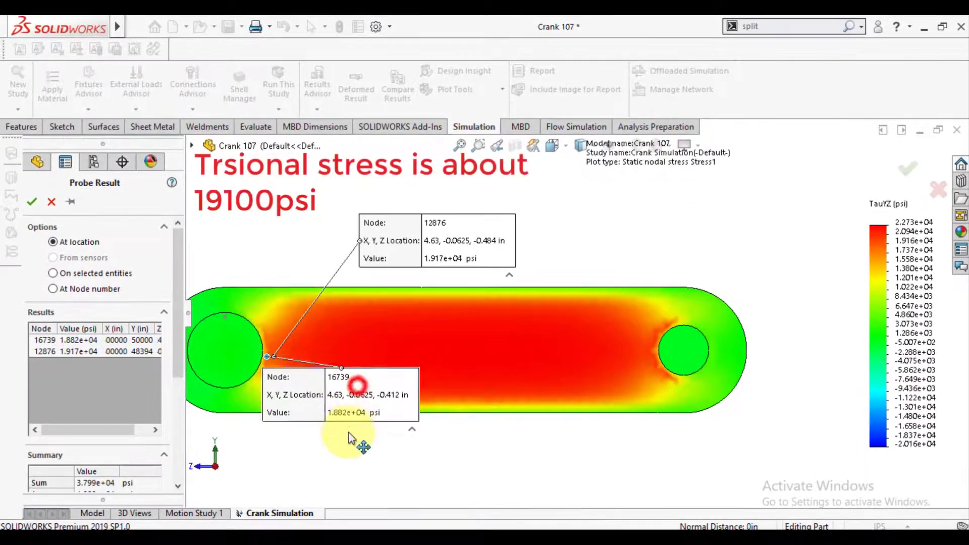
pyautogui.moveTo(352, 386); pyautogui.dragTo(306, 440)
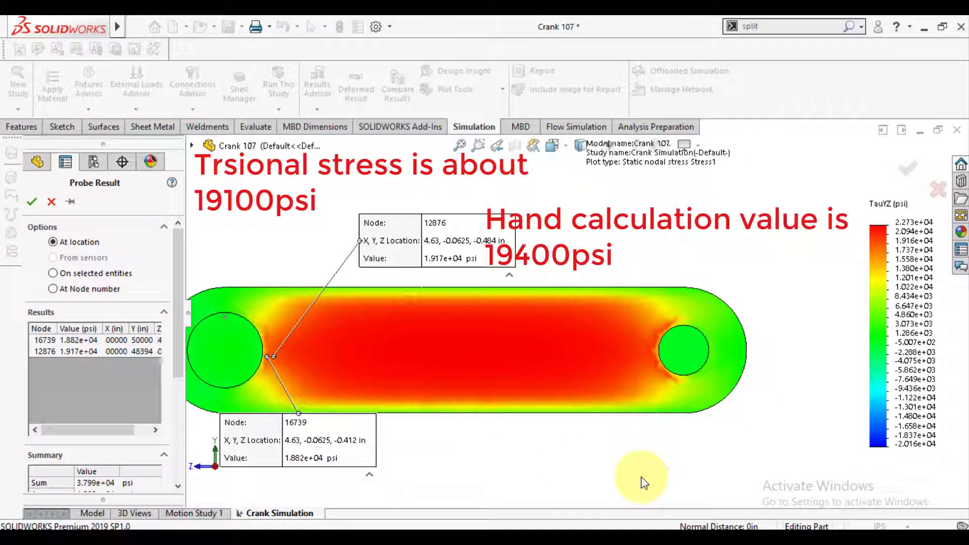
# Step: Close the probe results, keeping the plot, and orbit the crank to a tilted 3-D view
pyautogui.click(31, 203)
pyautogui.scroll(3, 364, 266)
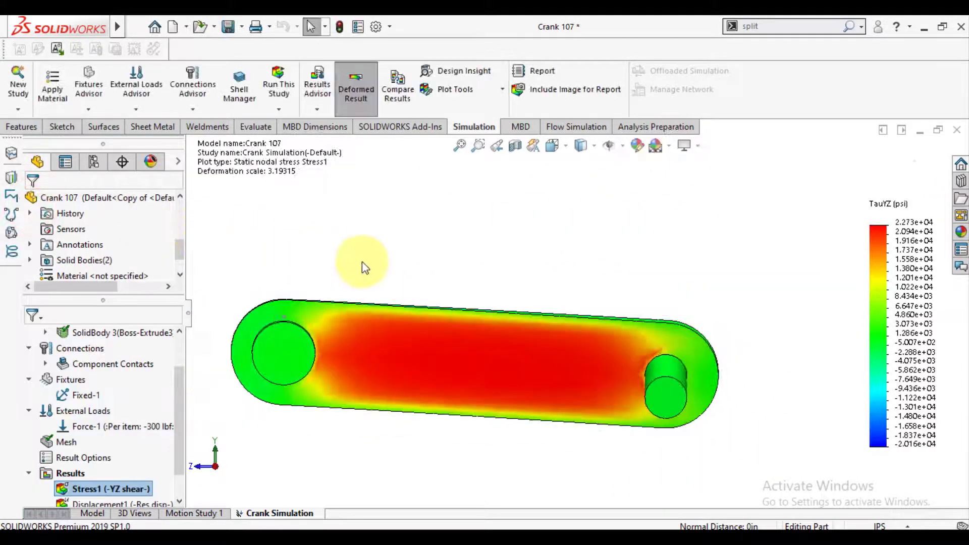
pyautogui.scroll(3, 367, 269)
pyautogui.moveTo(357, 270)
pyautogui.mouseDown(button='middle')
pyautogui.moveTo(395, 288)
pyautogui.moveTo(422, 346)
pyautogui.moveTo(463, 397)
pyautogui.mouseUp(button='middle')
pyautogui.scroll(-3, 424, 365)
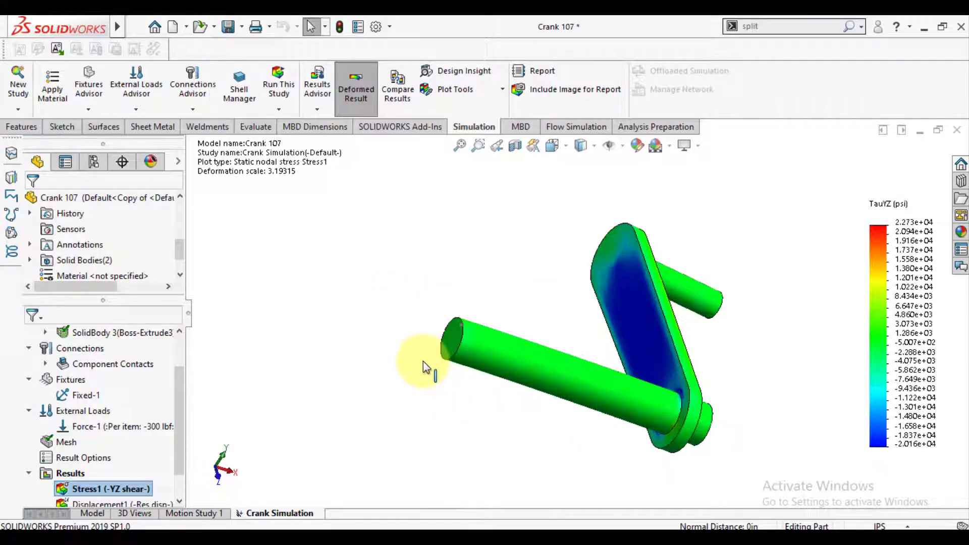
pyautogui.scroll(-3, 427, 366)
pyautogui.scroll(-3, 424, 366)
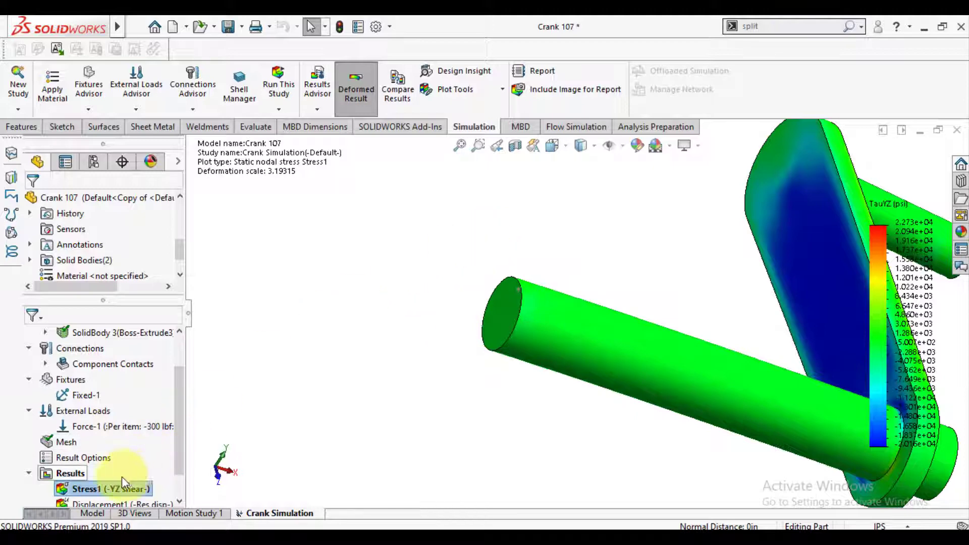
# Step: Redefine Stress1 to plot SX: X Normal Stress and select the crank pin's end face
pyautogui.rightClick(113, 489)
pyautogui.click(154, 199)
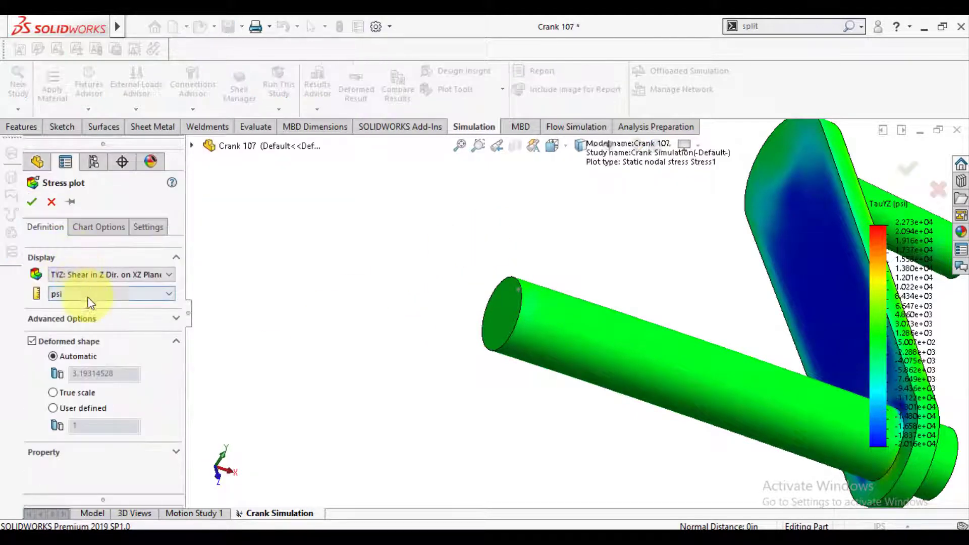
pyautogui.click(91, 274)
pyautogui.click(92, 290)
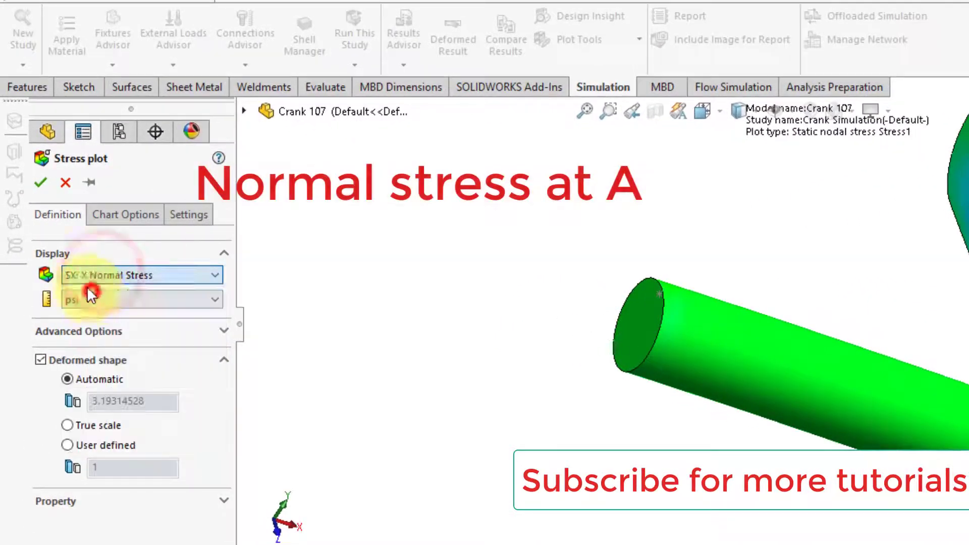
pyautogui.click(41, 182)
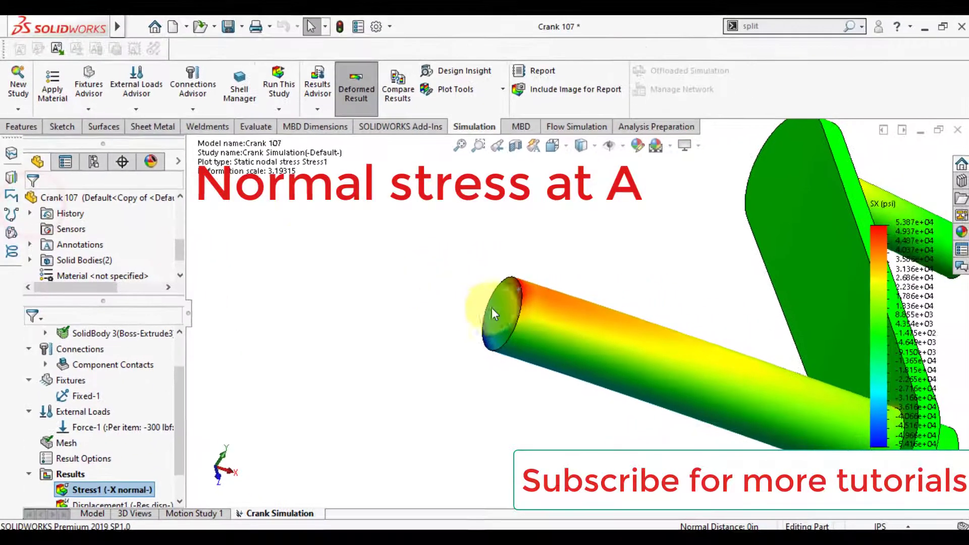
pyautogui.click(502, 309)
pyautogui.click(630, 271)
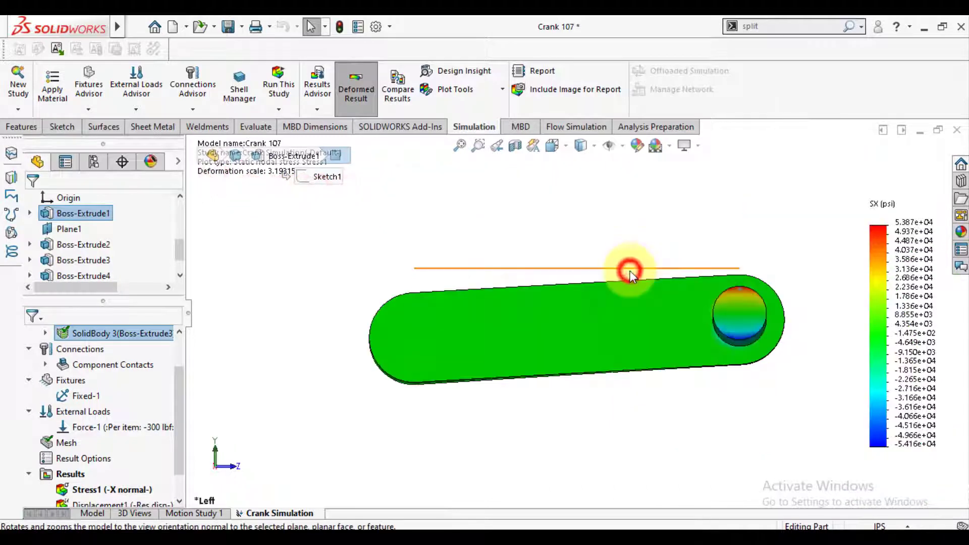
pyautogui.scroll(-2, 792, 306)
pyautogui.scroll(-2, 783, 324)
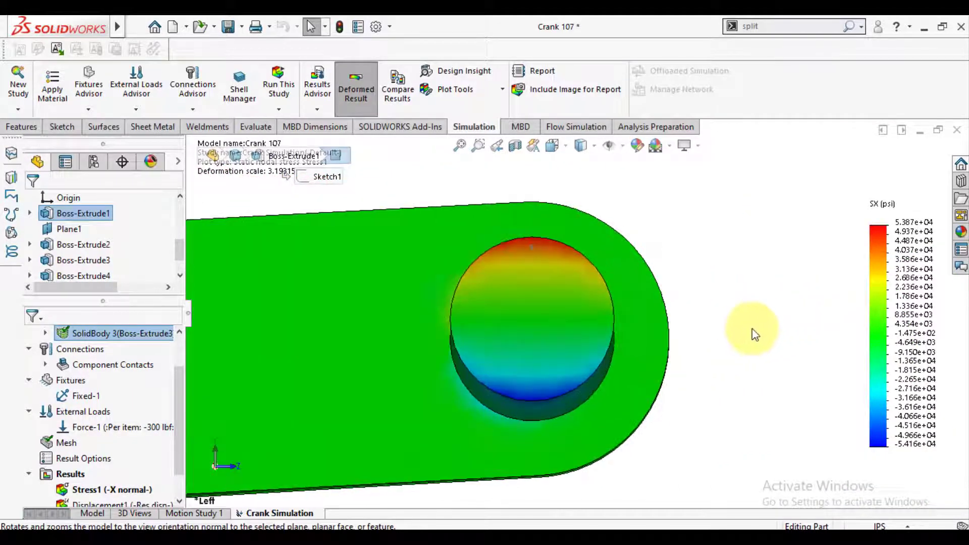
pyautogui.scroll(-3, 752, 331)
pyautogui.scroll(-1, 742, 333)
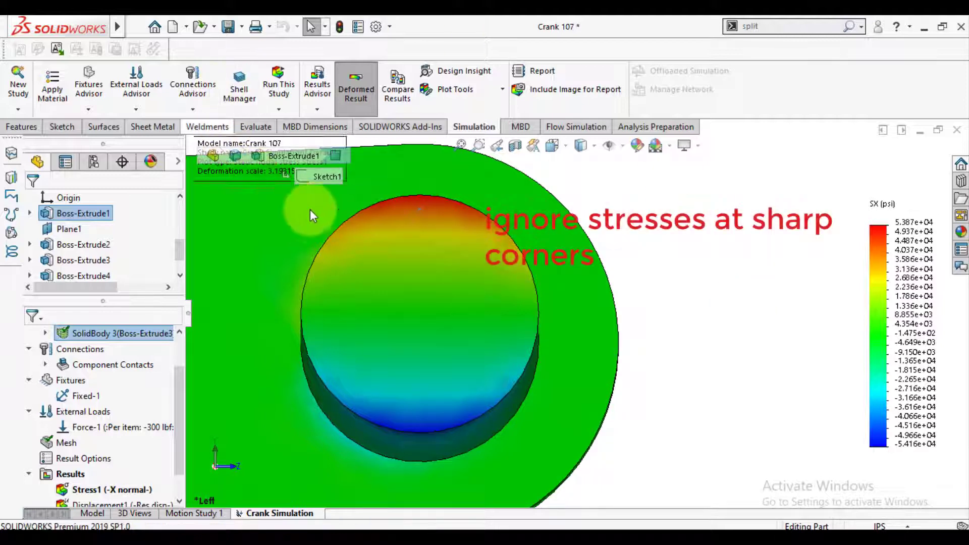
pyautogui.scroll(-1, 320, 220)
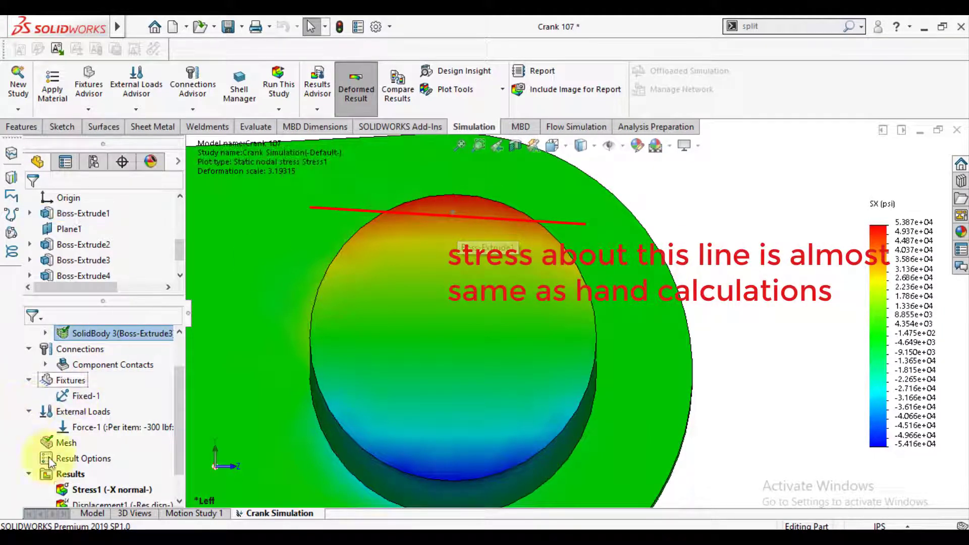
# Step: Probe SX at two points near the pin's bottom edge and two near its top (3.843e+04 to -5.324e+04 psi), then discard the labels
pyautogui.rightClick(73, 491)
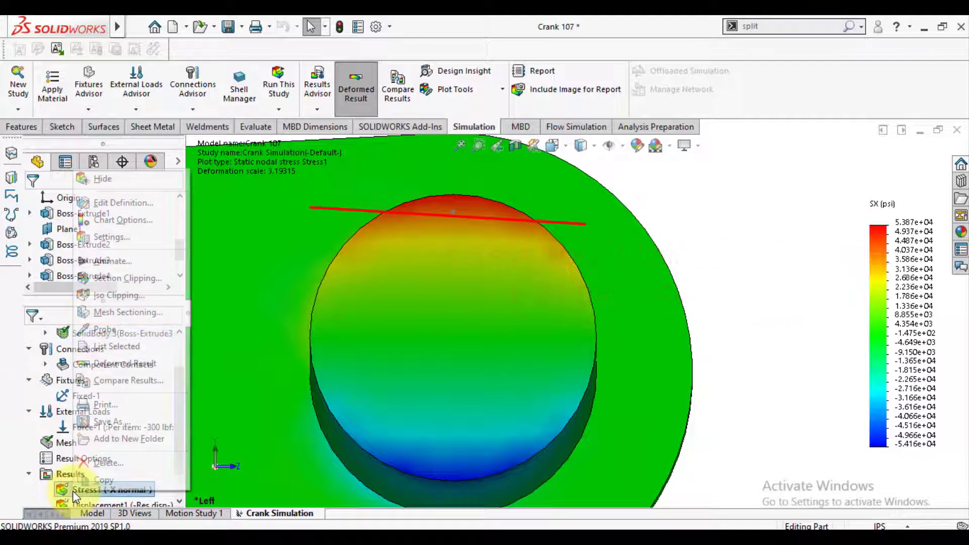
pyautogui.click(113, 331)
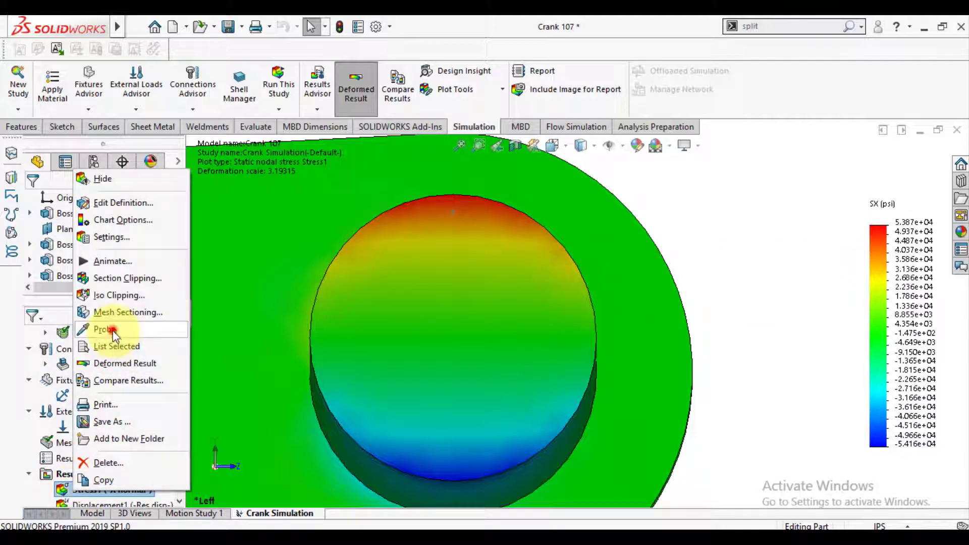
pyautogui.click(457, 459)
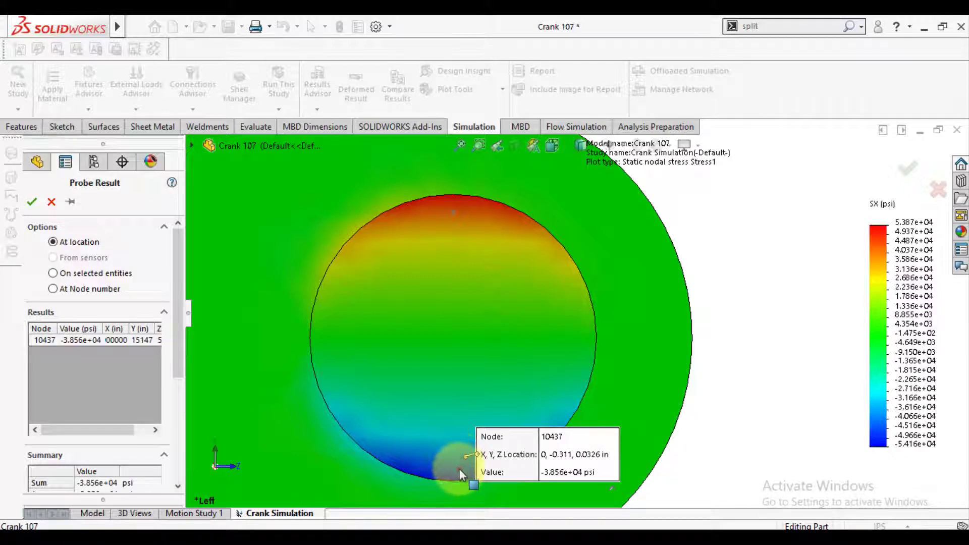
pyautogui.click(458, 471)
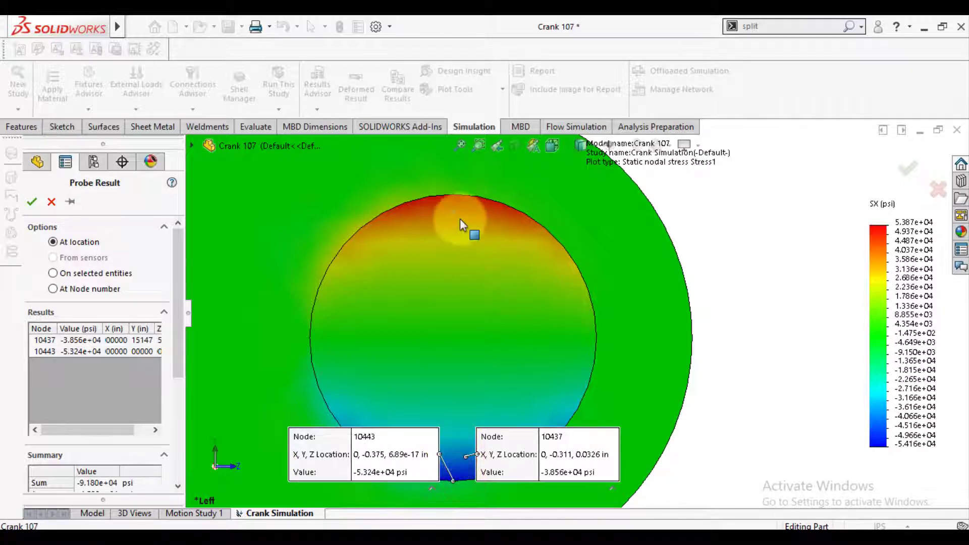
pyautogui.click(460, 195)
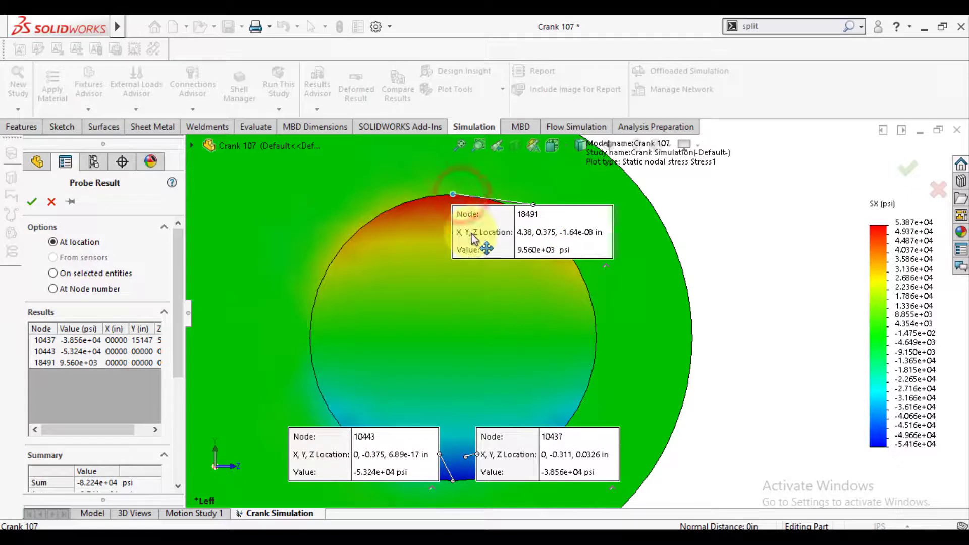
pyautogui.moveTo(472, 233); pyautogui.dragTo(212, 189)
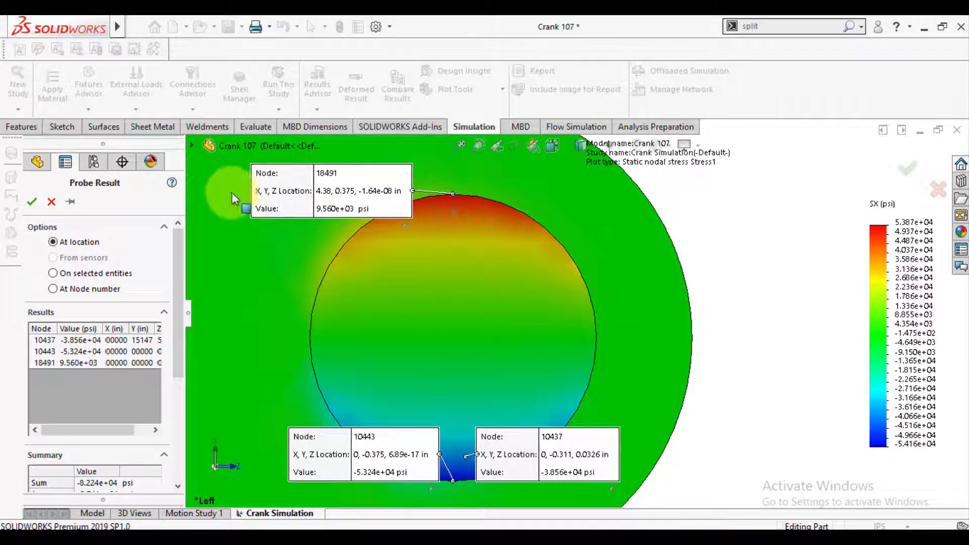
pyautogui.click(460, 215)
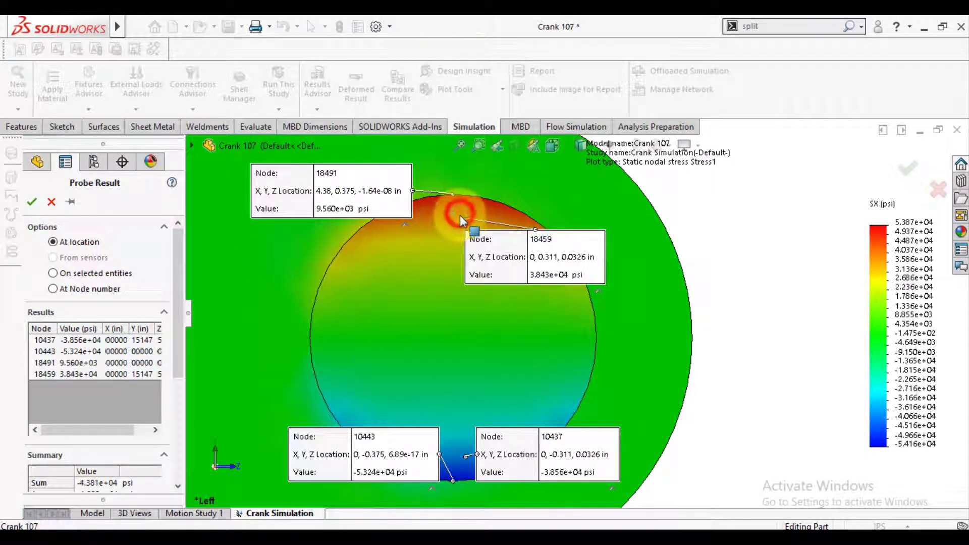
pyautogui.moveTo(518, 273); pyautogui.dragTo(687, 244)
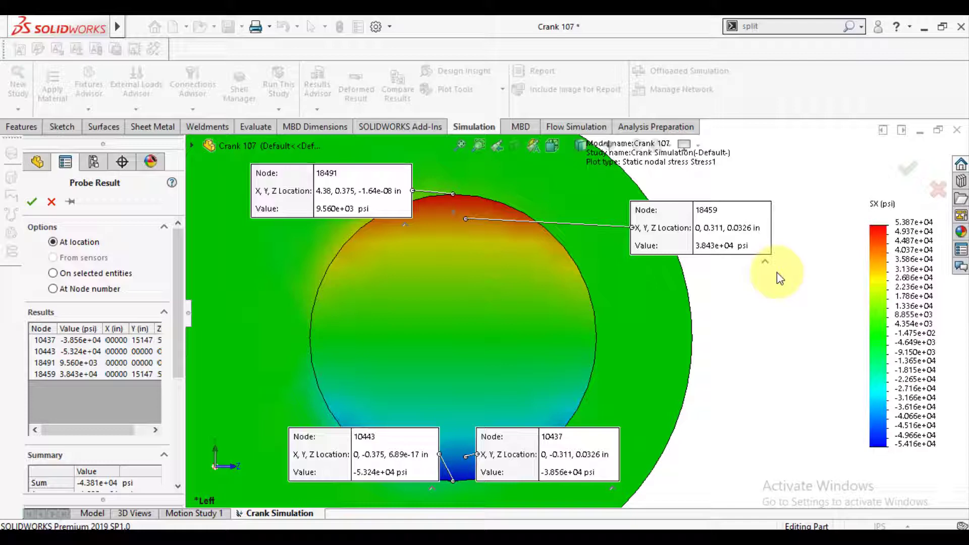
pyautogui.click(52, 202)
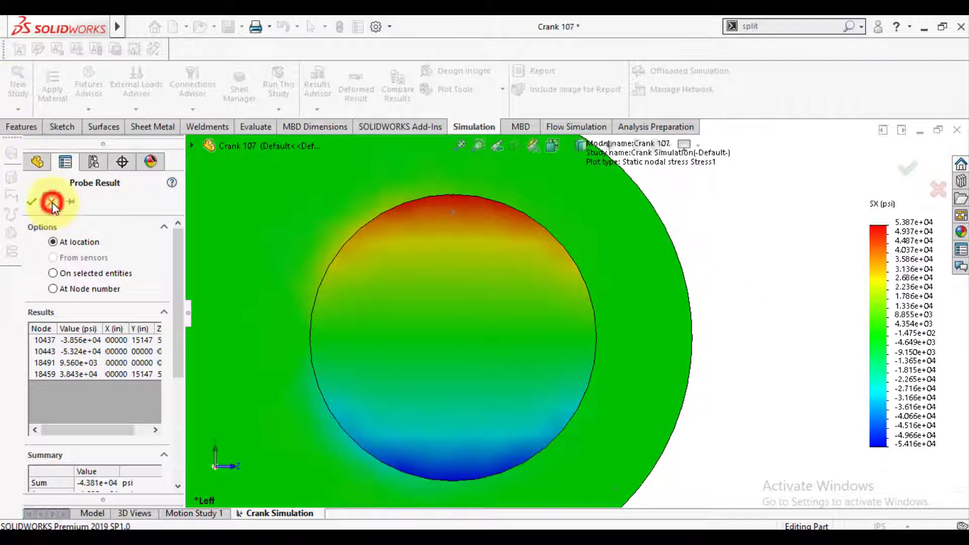
# Step: Finish probing and dismiss the Stress1 options menu and the unsaved-document notification
pyautogui.click(73, 485)
pyautogui.rightClick(80, 492)
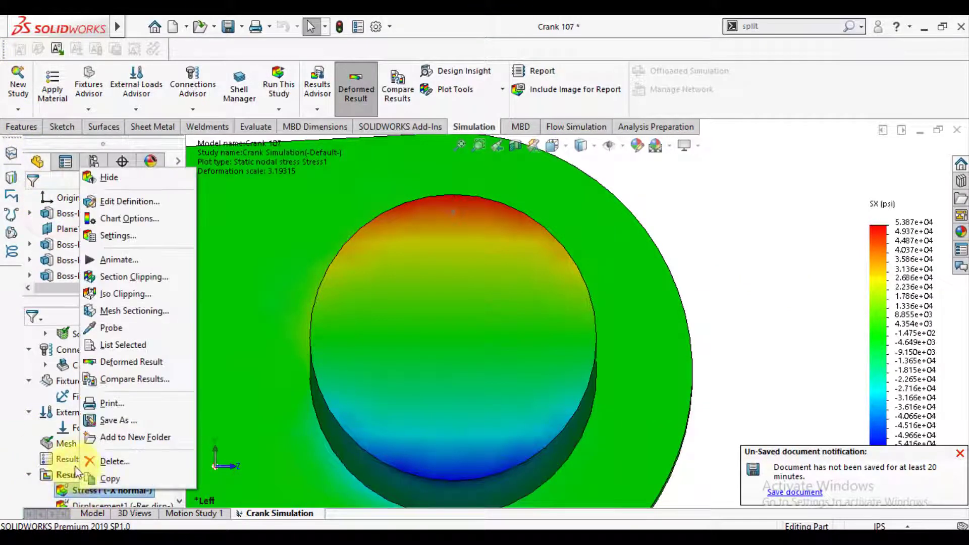
pyautogui.click(802, 393)
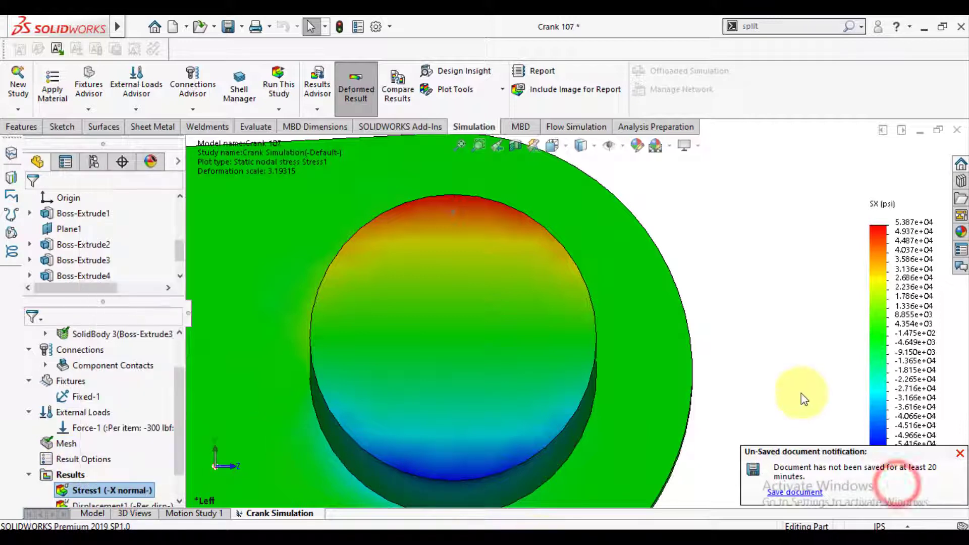
pyautogui.click(960, 454)
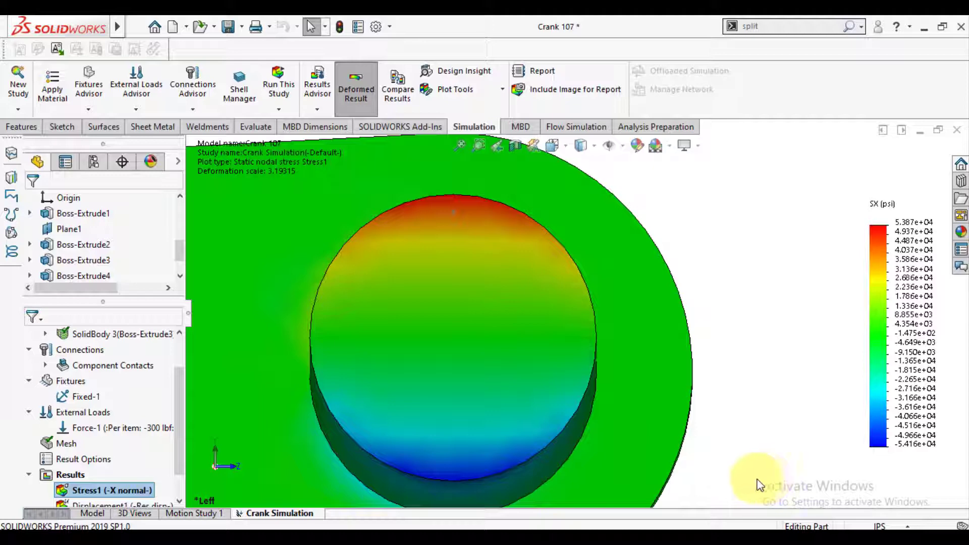
# Step: Redefine Stress1 to plot TXZ: Shear in Z Dir. on YZ Plane
pyautogui.rightClick(99, 487)
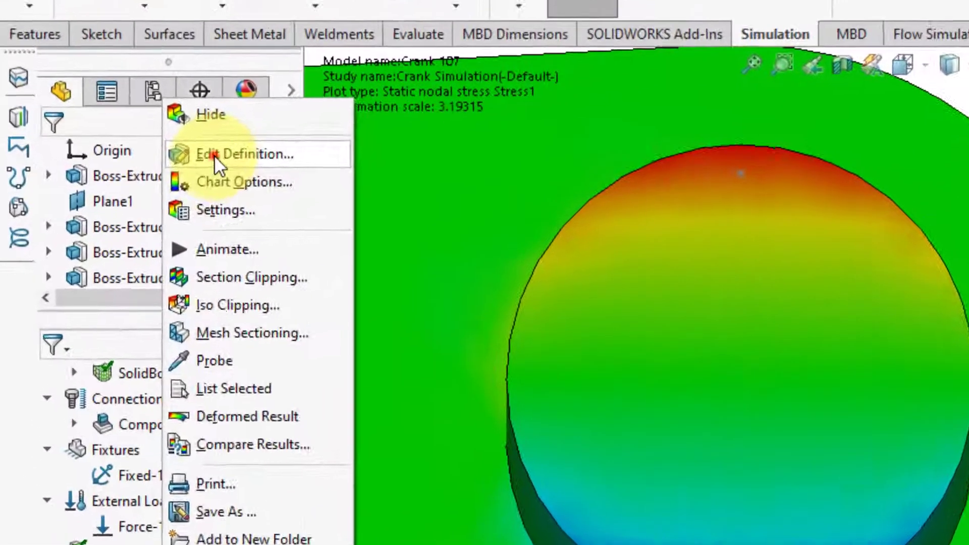
pyautogui.click(214, 155)
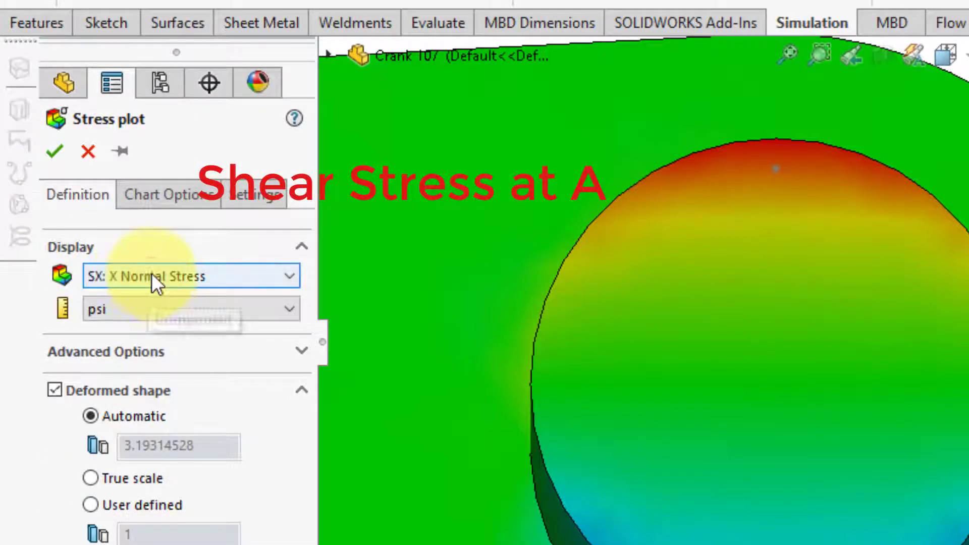
pyautogui.click(152, 273)
pyautogui.click(159, 360)
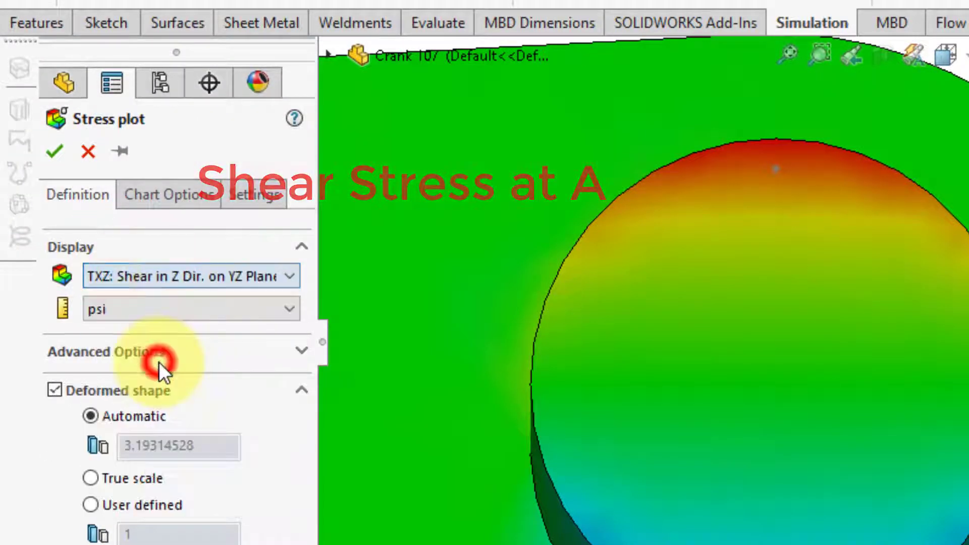
pyautogui.click(56, 147)
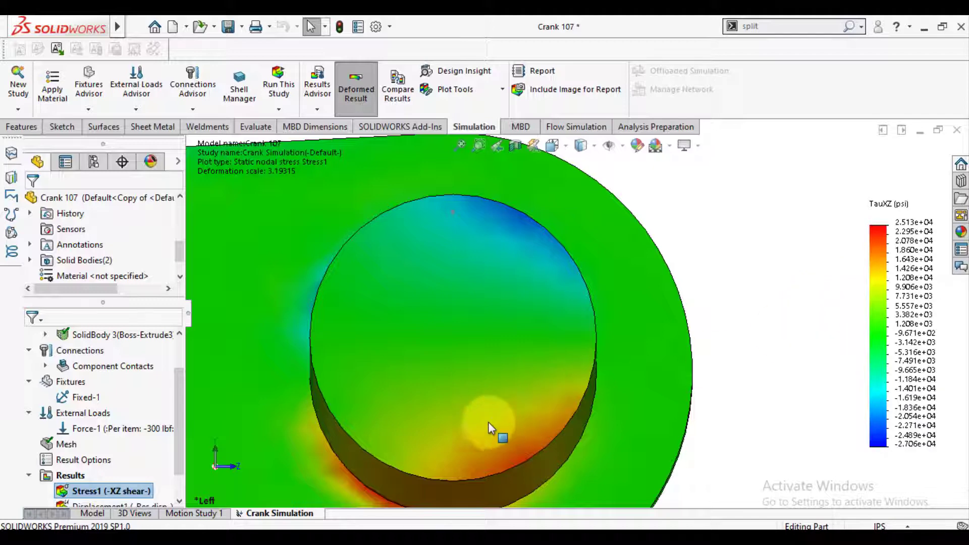
pyautogui.scroll(-2, 453, 433)
pyautogui.scroll(-1, 443, 429)
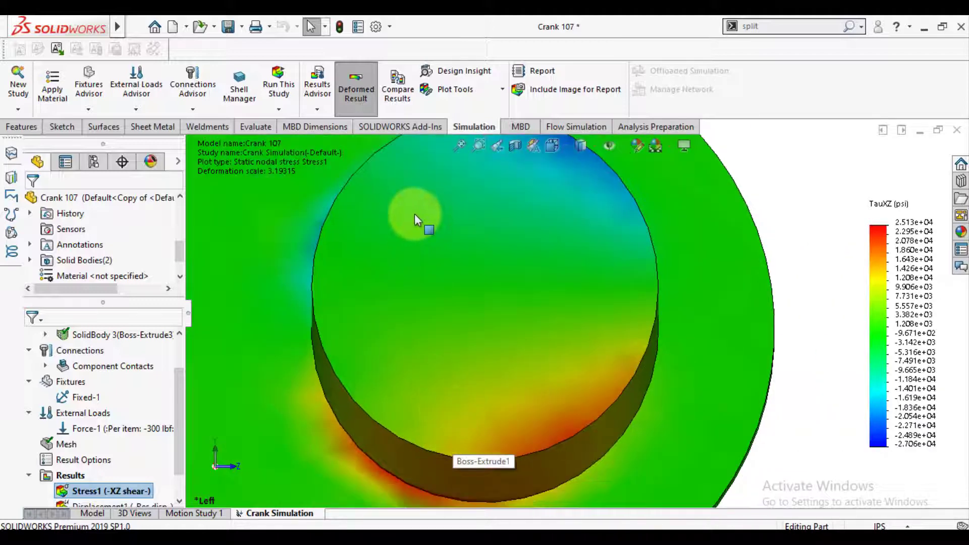
pyautogui.scroll(-1, 414, 218)
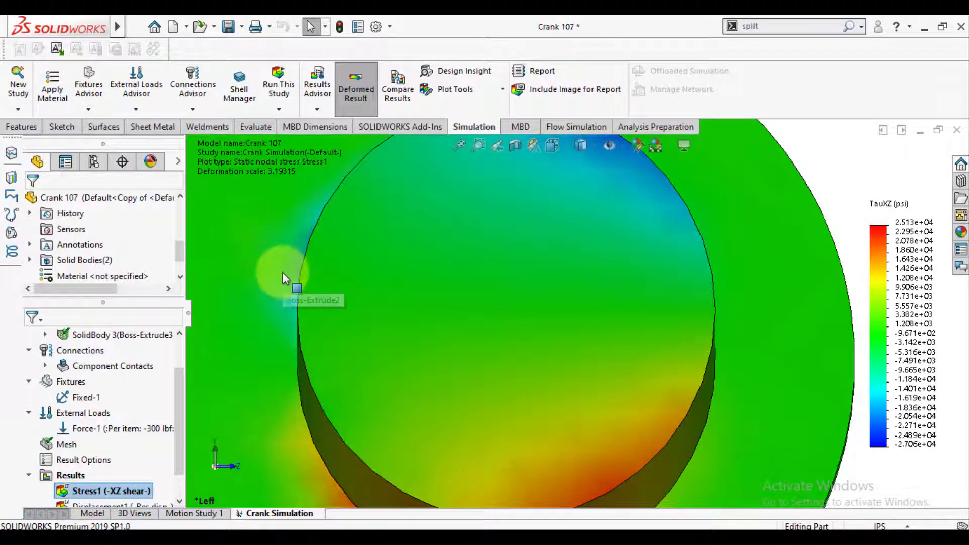